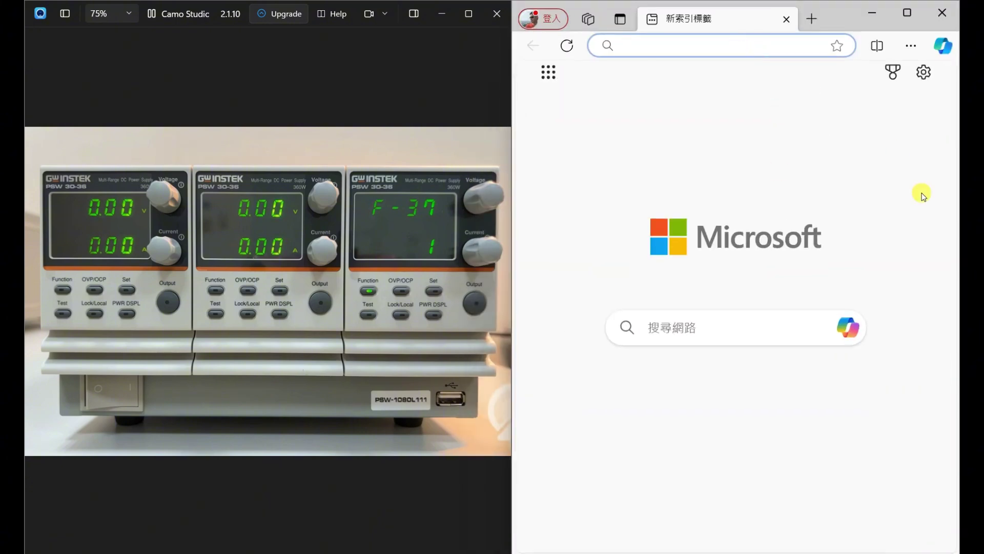
{"action": "type", "text": "16"}
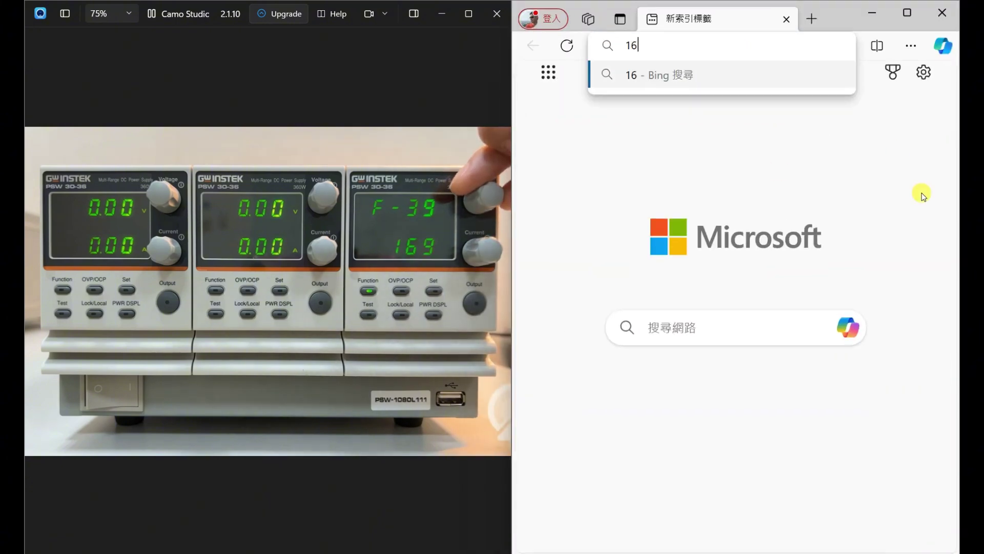
{"action": "type", "text": "9.2"}
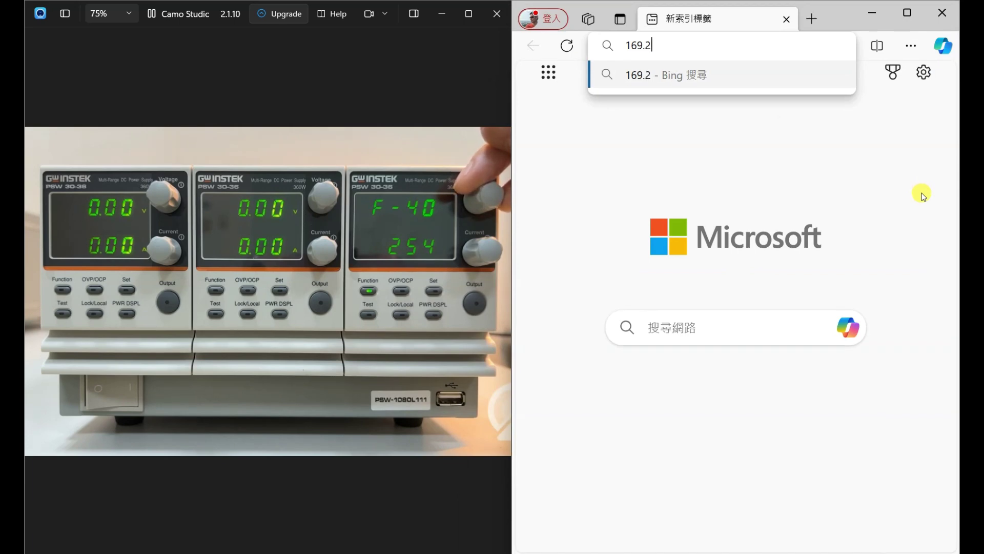
{"action": "type", "text": "54.5"}
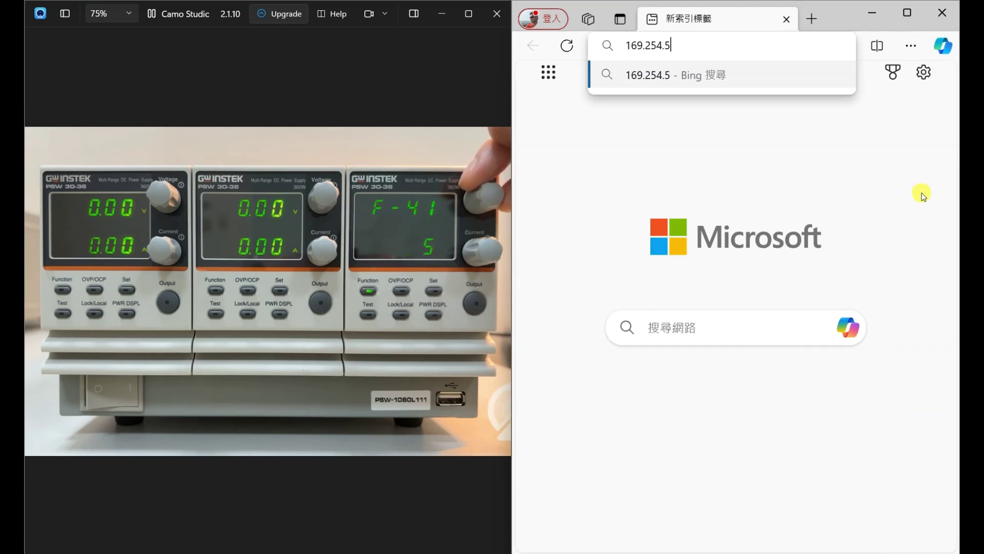
{"action": "type", "text": ".205"}
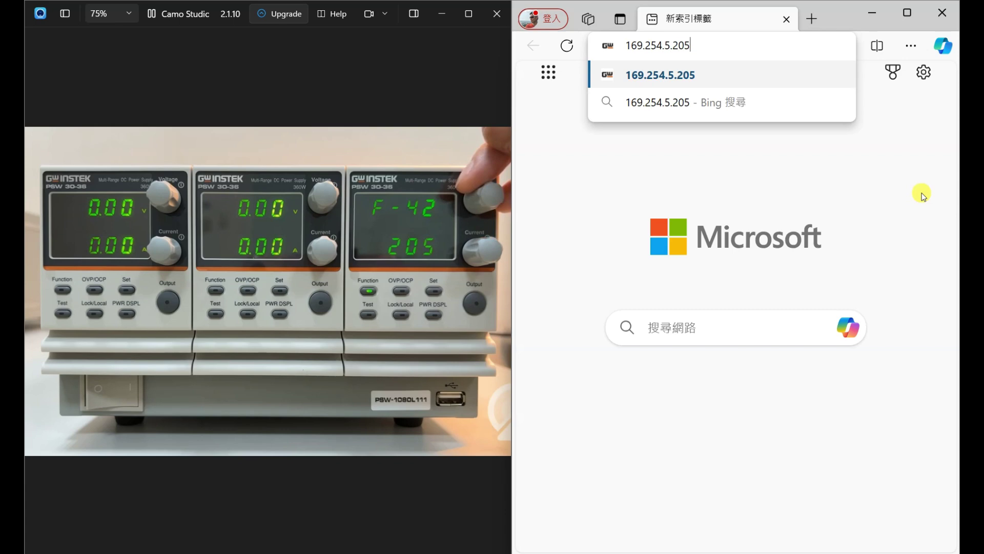
Load the PSW-Multi web control page at 169.254.5.205 and maximize the Edge window.
{"action": "key", "text": "Return"}
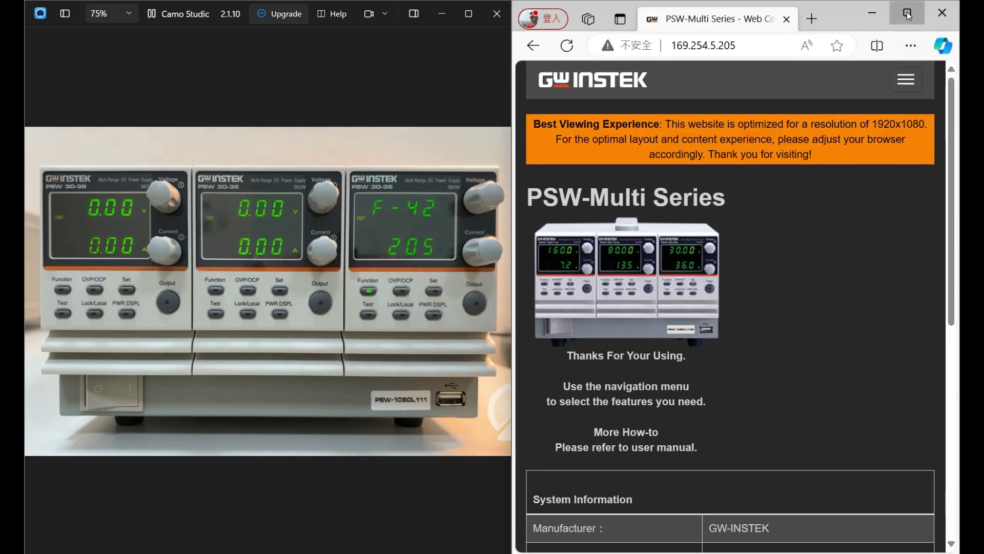
{"action": "left_click", "coordinate": [907, 12]}
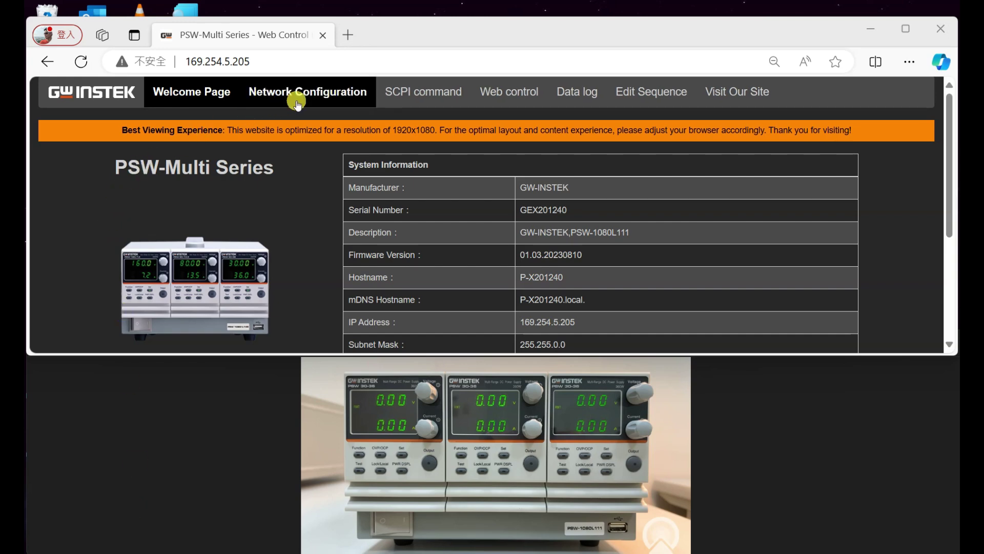
Go through Network Configuration to the SCPI command page and enter *IDN? as the command.
{"action": "left_click", "coordinate": [311, 92]}
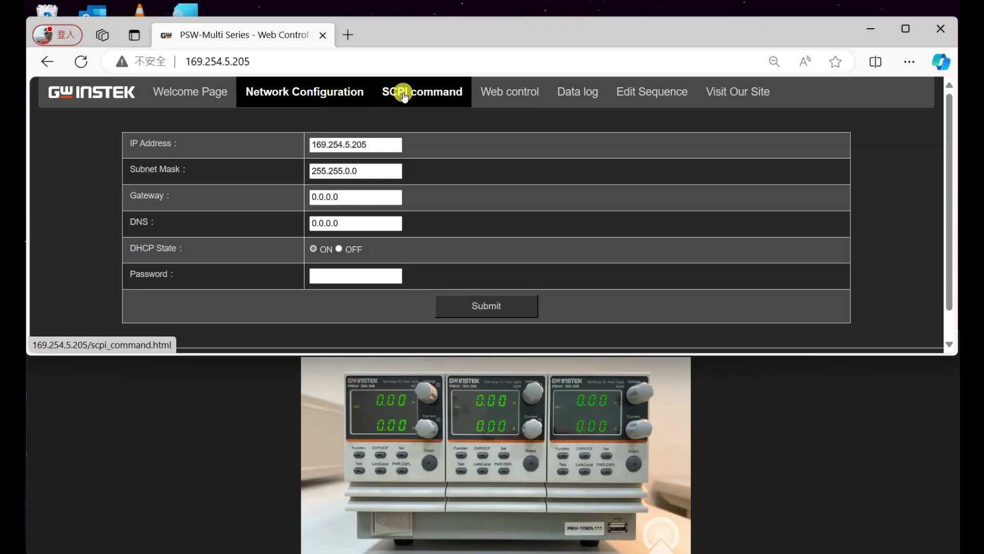
{"action": "left_click", "coordinate": [403, 92]}
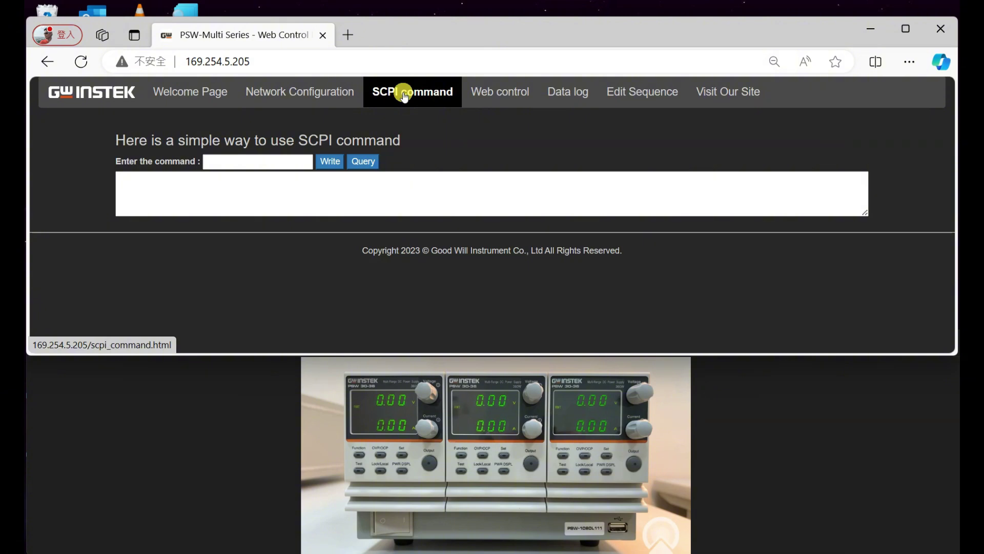
{"action": "left_click", "coordinate": [287, 164]}
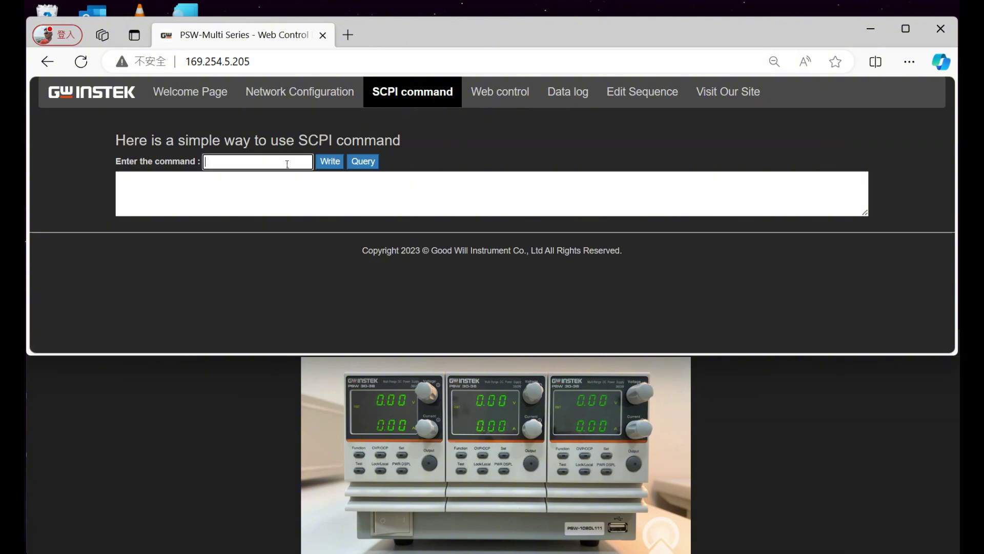
{"action": "type", "text": "I"}
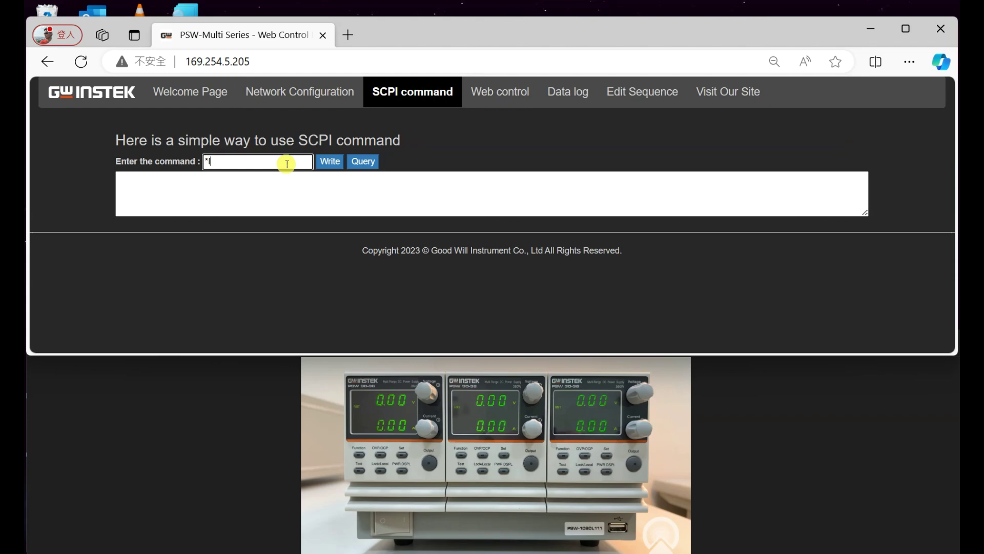
Send the *IDN? query, then switch on the CH1, CH2 and CH3 outputs.
{"action": "left_click", "coordinate": [318, 163]}
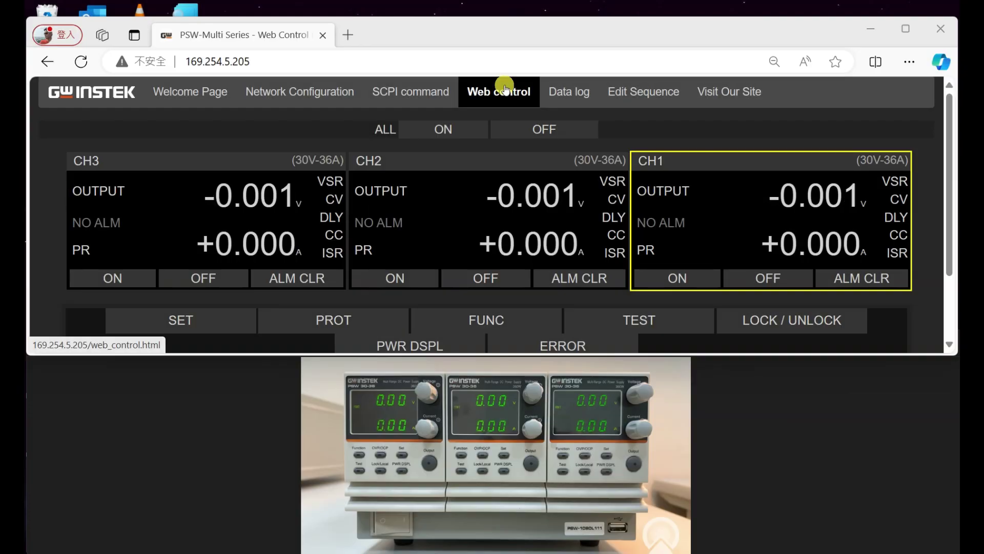
{"action": "left_click", "coordinate": [696, 279]}
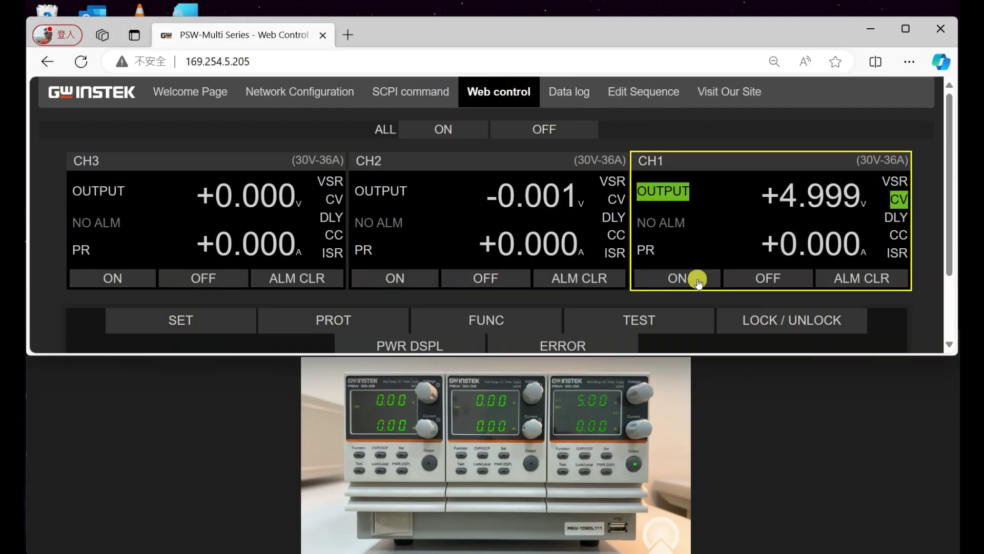
{"action": "left_click", "coordinate": [425, 278]}
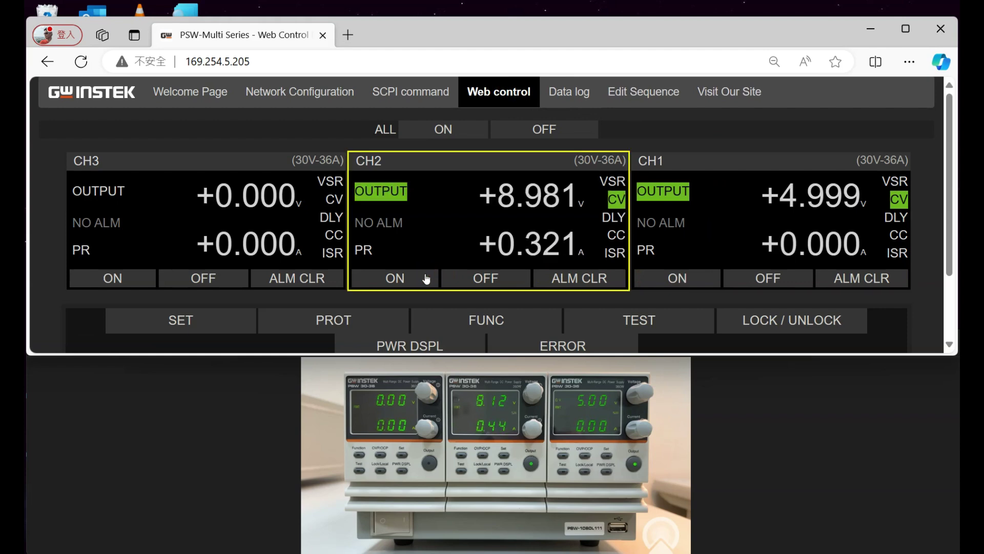
{"action": "left_click", "coordinate": [132, 278]}
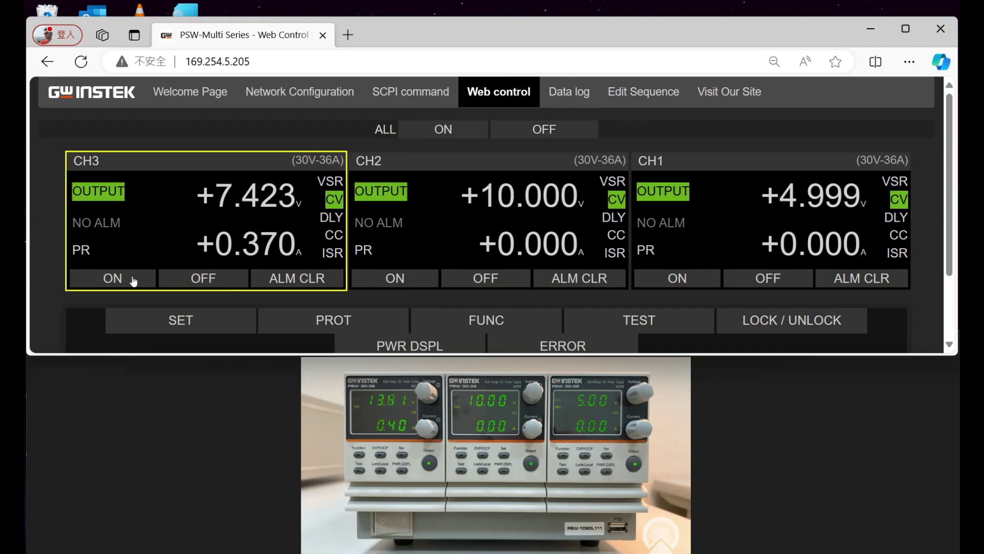
Switch off CH1, CH2 and CH3, then turn all outputs on and off together.
{"action": "left_click", "coordinate": [773, 282]}
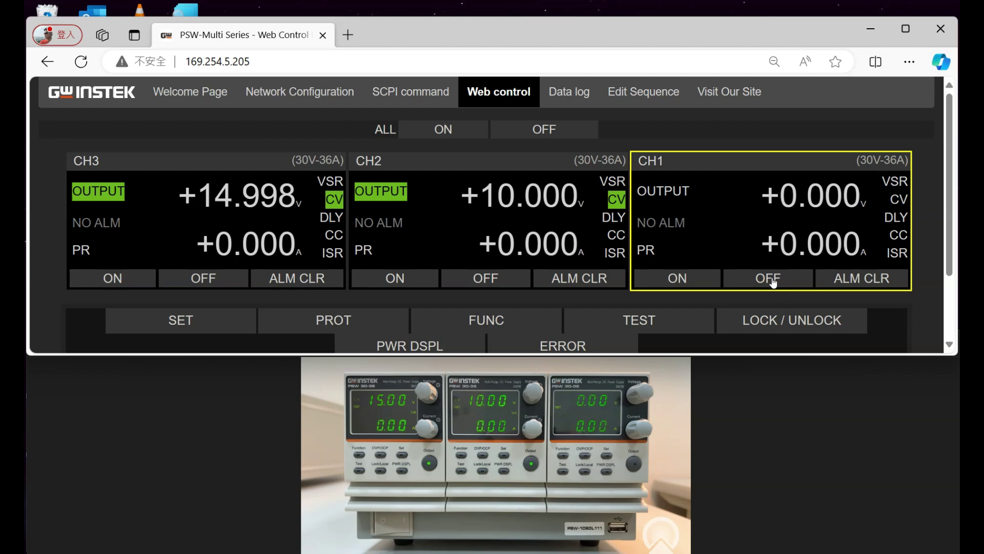
{"action": "left_click", "coordinate": [487, 277]}
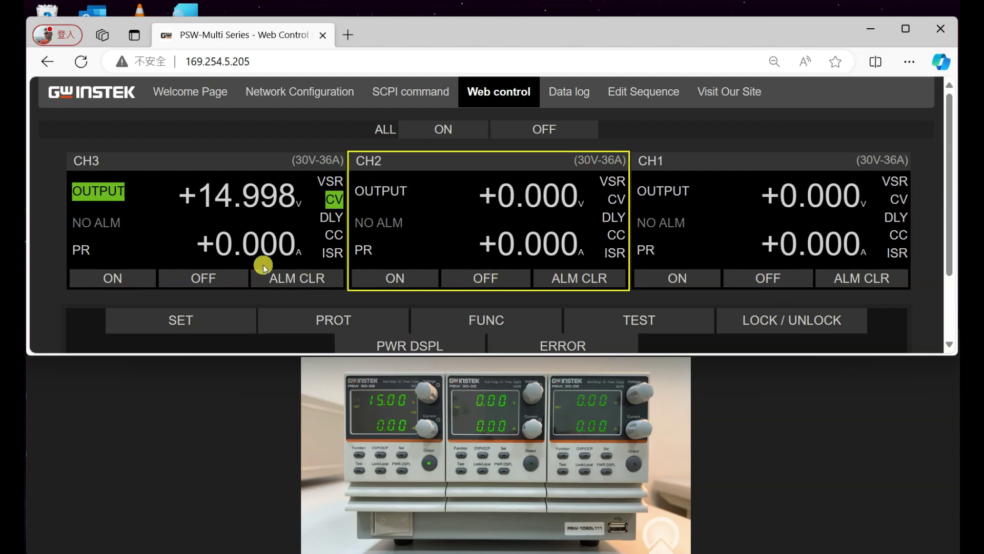
{"action": "left_click", "coordinate": [207, 279]}
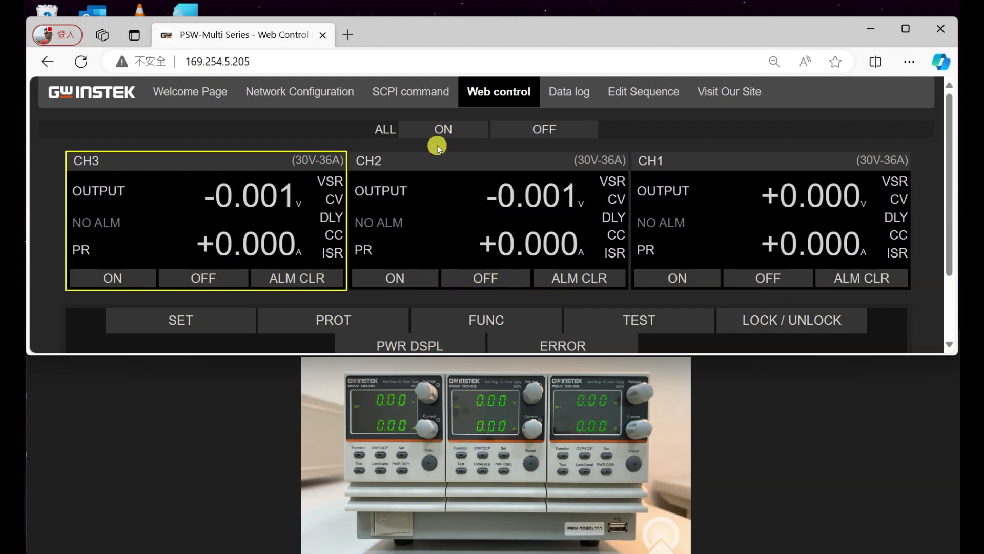
{"action": "left_click", "coordinate": [445, 129]}
{"action": "left_click", "coordinate": [521, 128]}
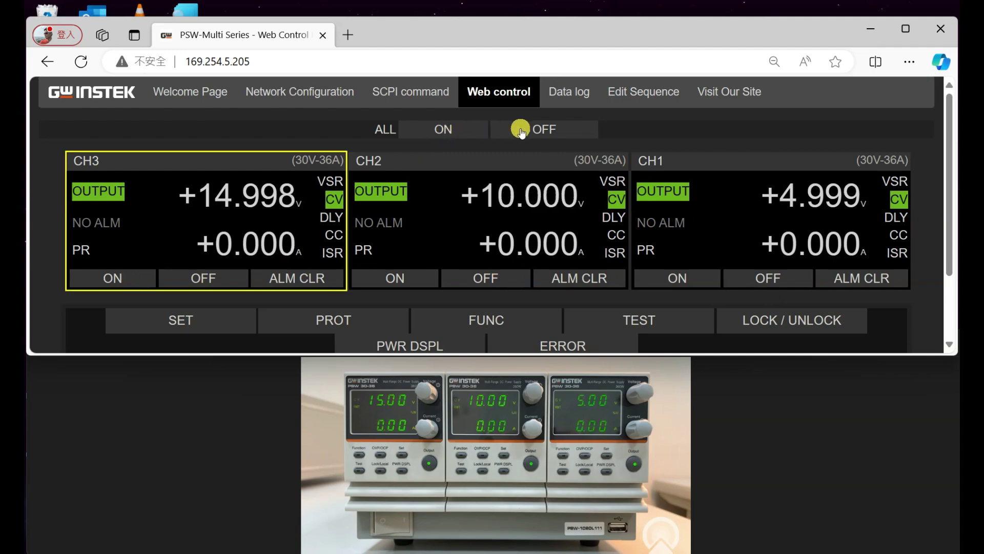
{"action": "left_click", "coordinate": [540, 130]}
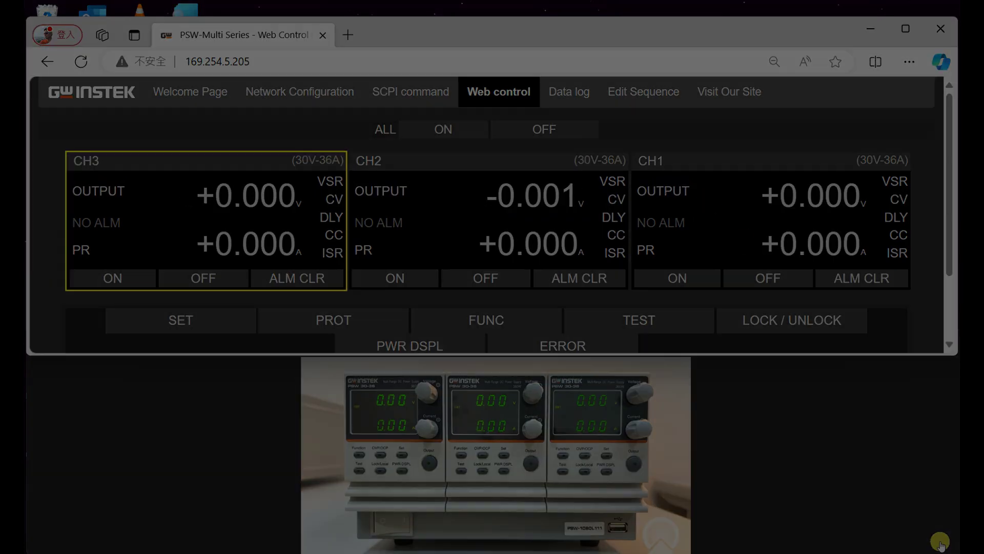
{"action": "scroll", "coordinate": [662, 215], "scroll_direction": "down", "scroll_amount": 1}
Turn on CH1 and raise its SET voltage to 8 V, then to 12 V.
{"action": "left_click", "coordinate": [677, 242]}
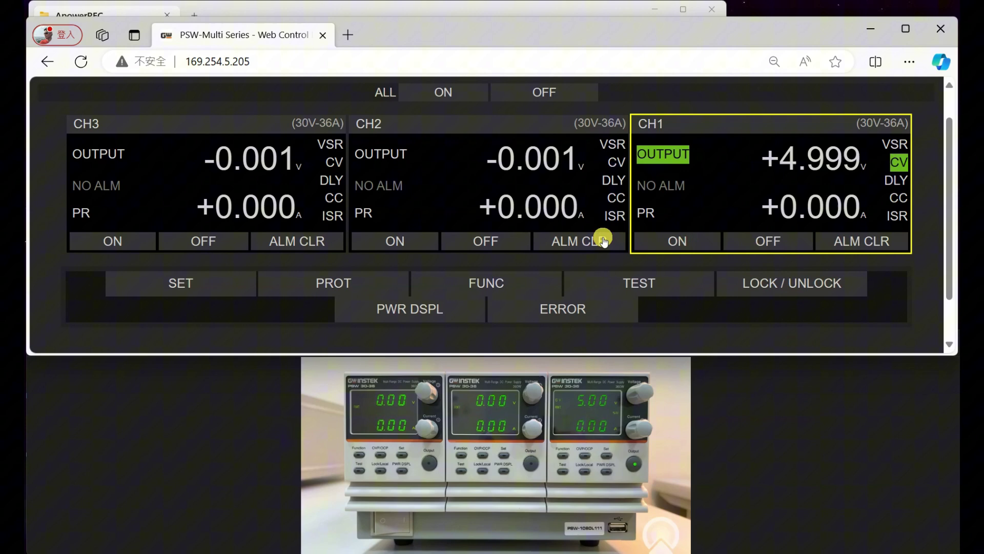
{"action": "left_click", "coordinate": [242, 284]}
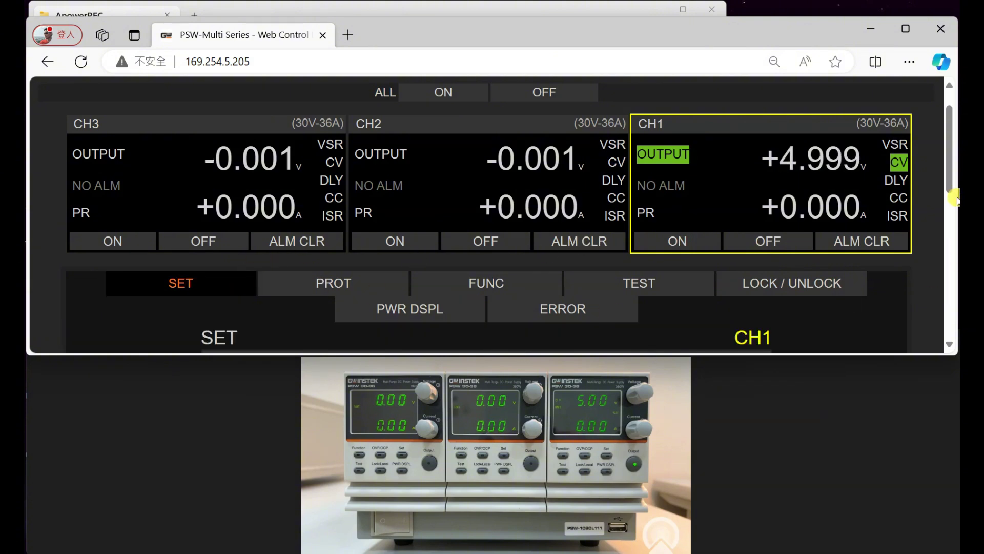
{"action": "left_click_drag", "start_coordinate": [952, 185], "coordinate": [950, 233]}
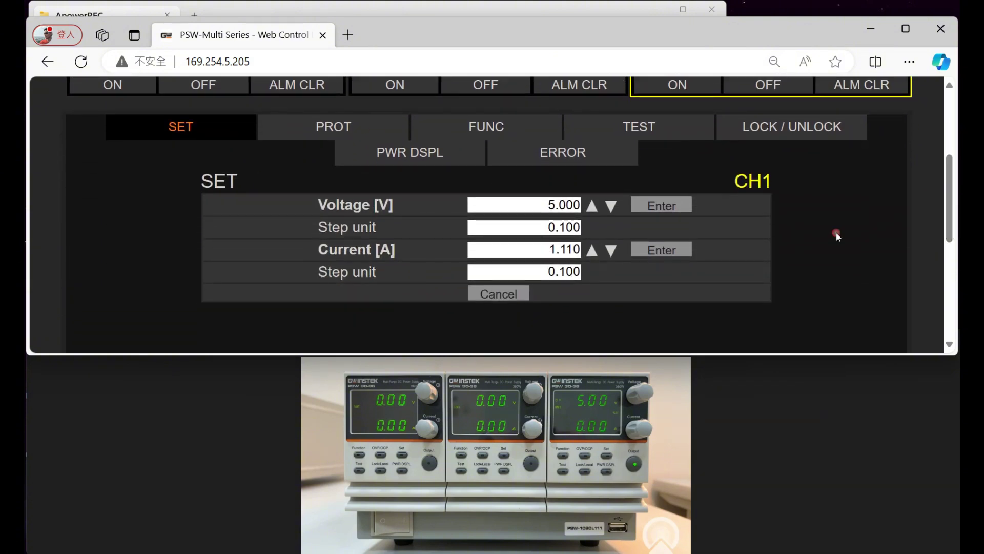
{"action": "left_click_drag", "start_coordinate": [543, 205], "coordinate": [629, 212]}
{"action": "type", "text": "8"}
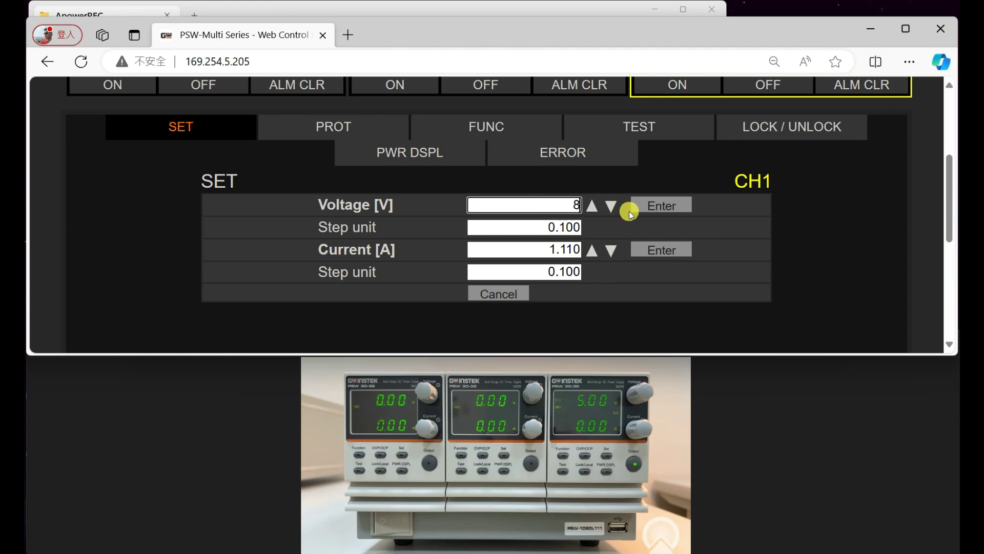
{"action": "left_click", "coordinate": [652, 206]}
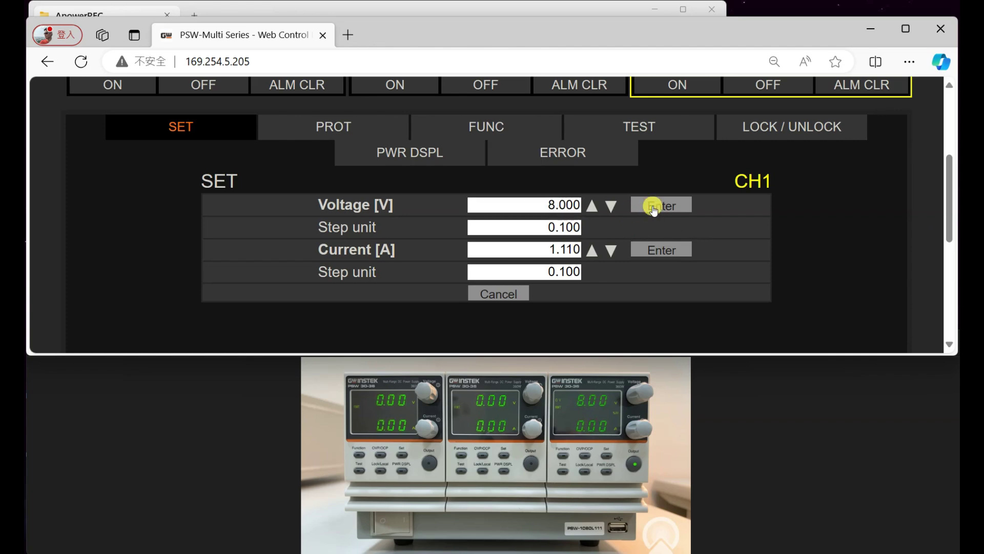
{"action": "left_click_drag", "start_coordinate": [547, 204], "coordinate": [576, 205]}
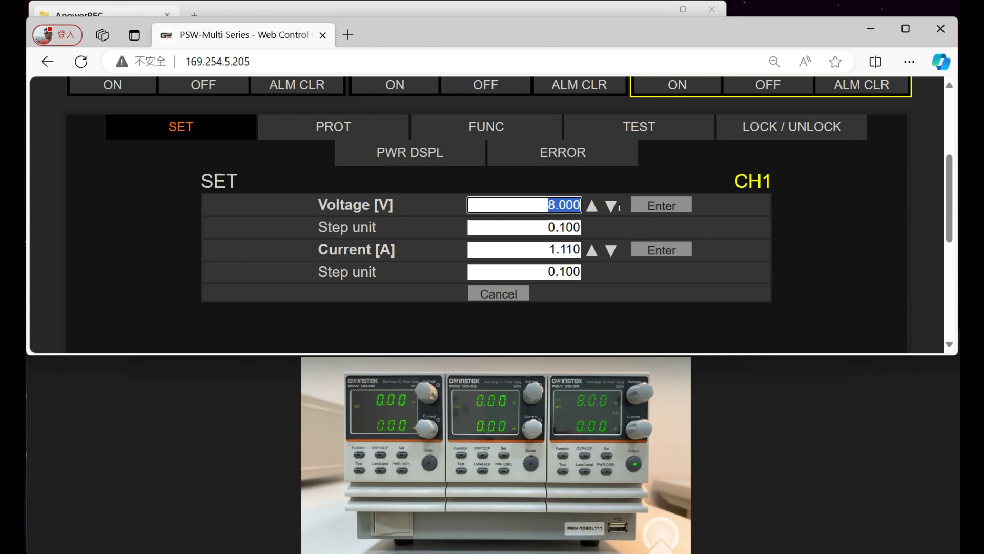
{"action": "type", "text": "12"}
{"action": "left_click", "coordinate": [667, 205]}
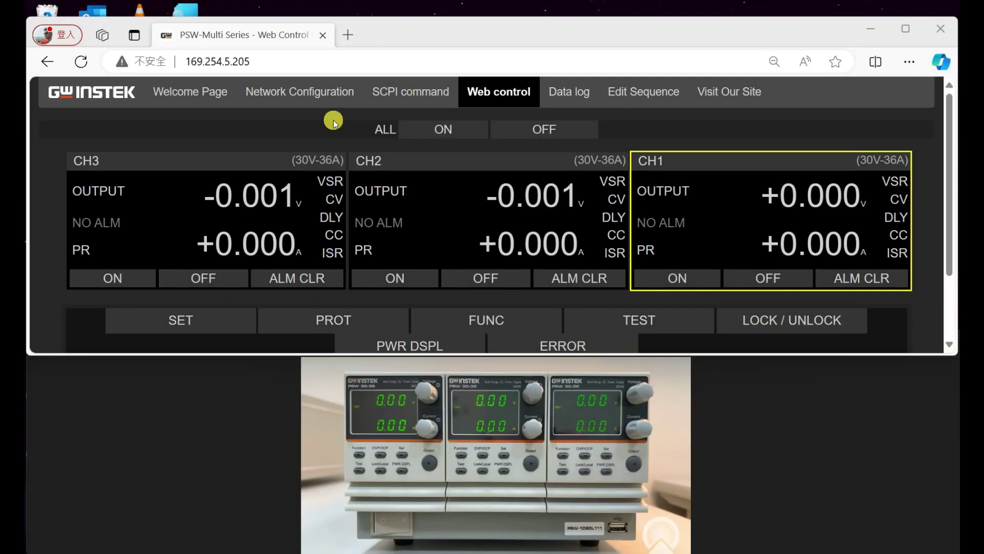
Choose ALL ON for Output synchronize in channel 1's FUNC settings.
{"action": "left_click", "coordinate": [500, 321]}
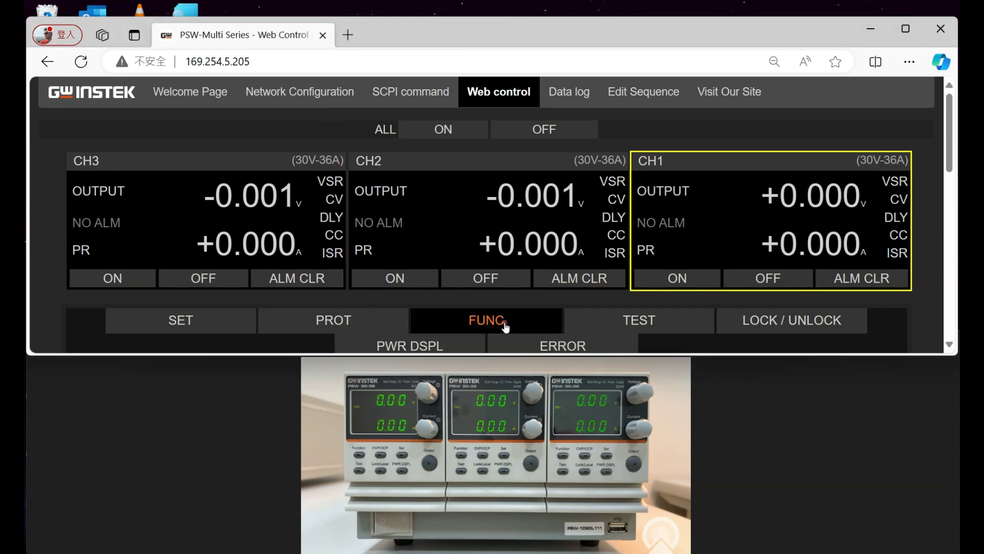
{"action": "left_click_drag", "start_coordinate": [949, 123], "coordinate": [952, 267]}
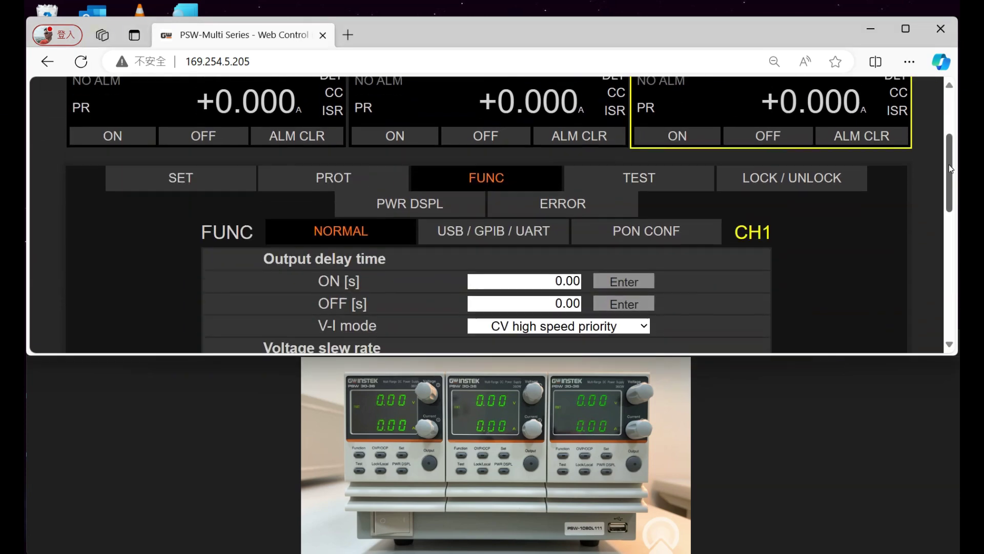
{"action": "left_click", "coordinate": [905, 265]}
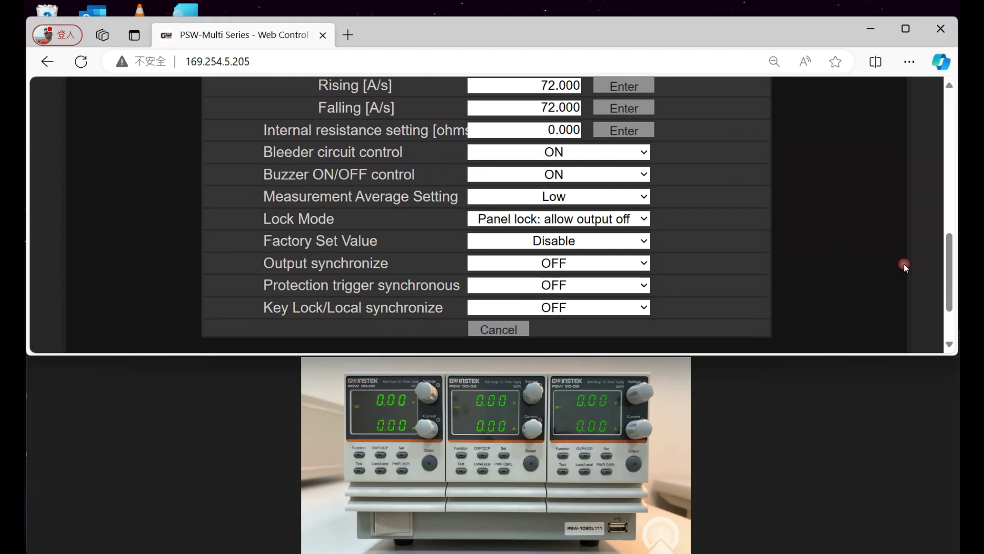
{"action": "left_click", "coordinate": [644, 263]}
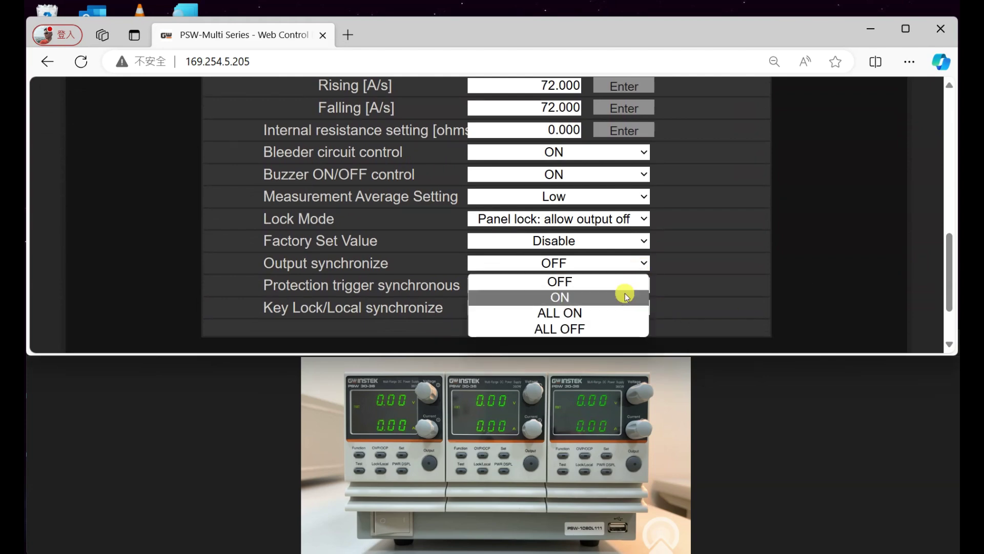
{"action": "left_click", "coordinate": [636, 311]}
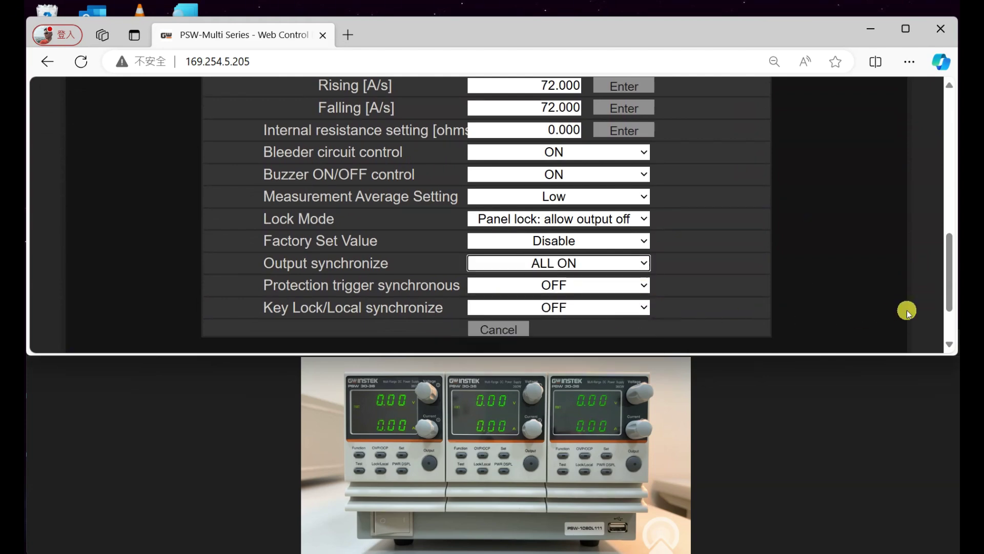
{"action": "scroll", "coordinate": [947, 289], "scroll_direction": "up", "scroll_amount": 10}
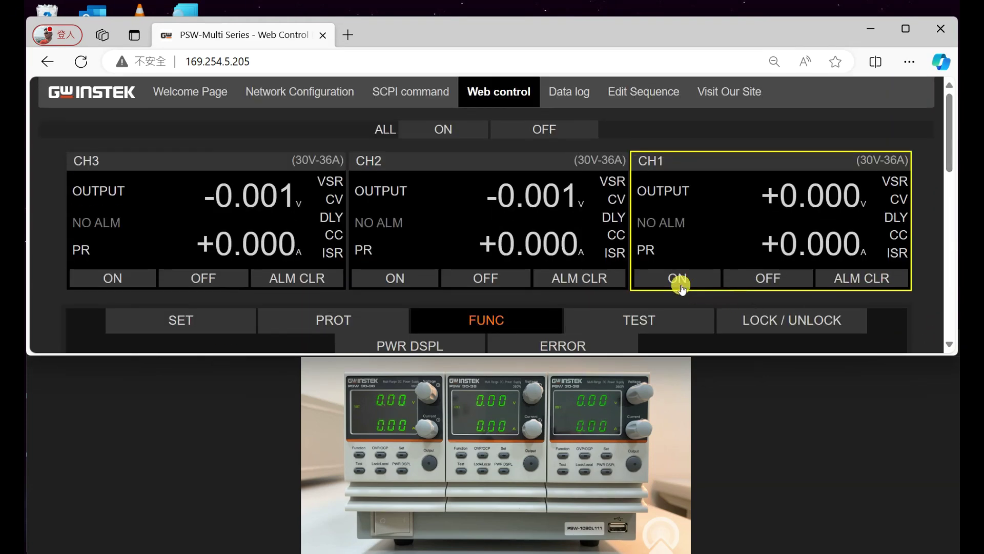
Toggle outputs with CH1 ON, CH2 OFF, CH3 ON, CH1 OFF, confirming synchronized switching.
{"action": "left_click", "coordinate": [681, 278]}
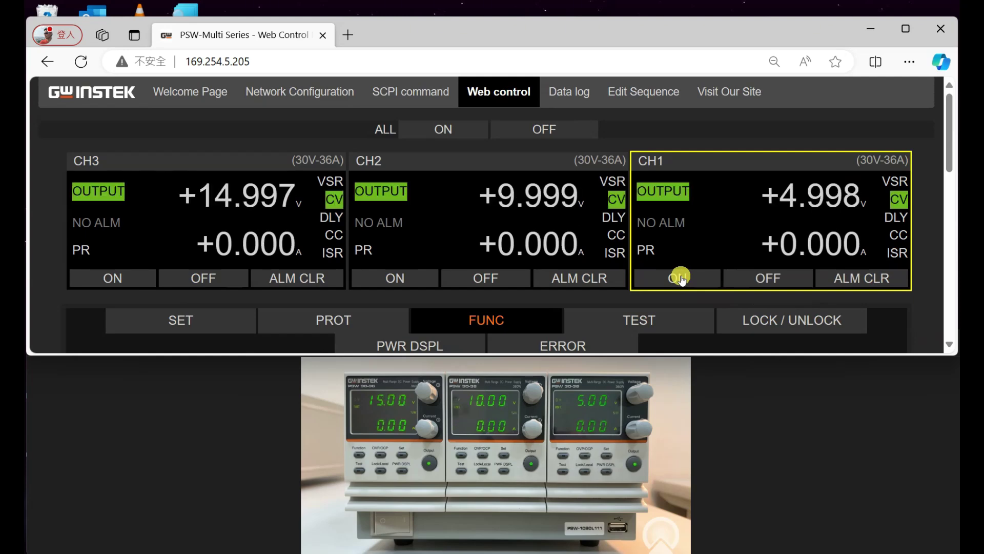
{"action": "left_click", "coordinate": [490, 277]}
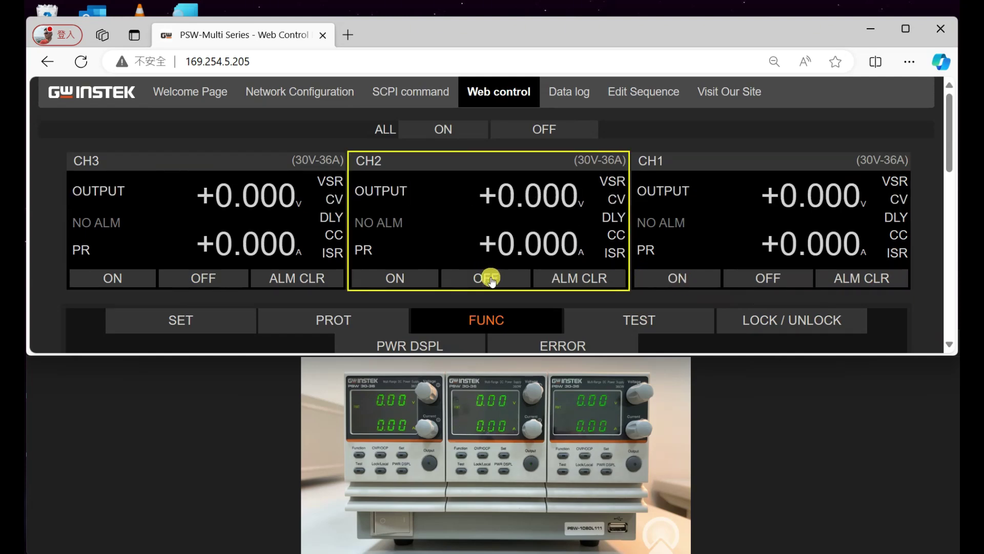
{"action": "left_click", "coordinate": [137, 283]}
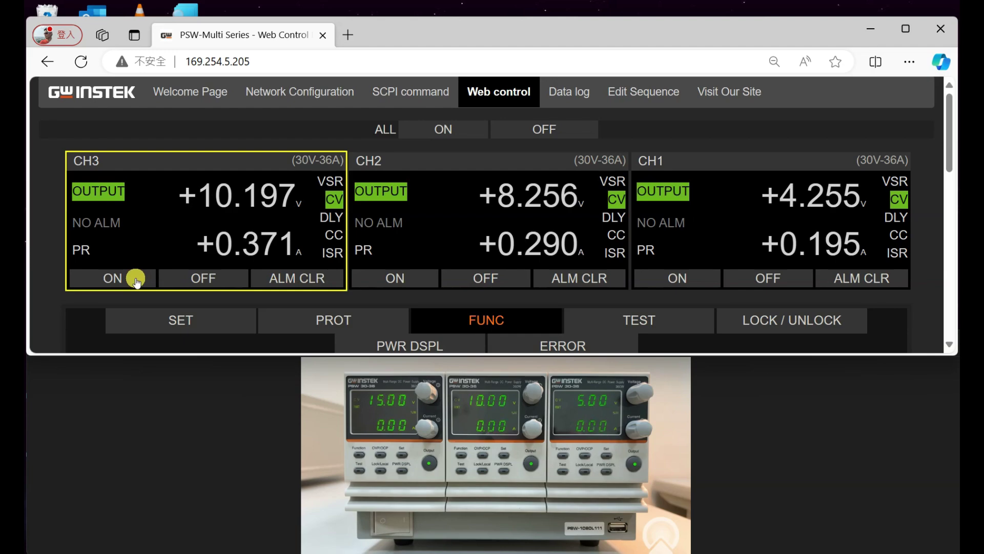
{"action": "left_click", "coordinate": [768, 281]}
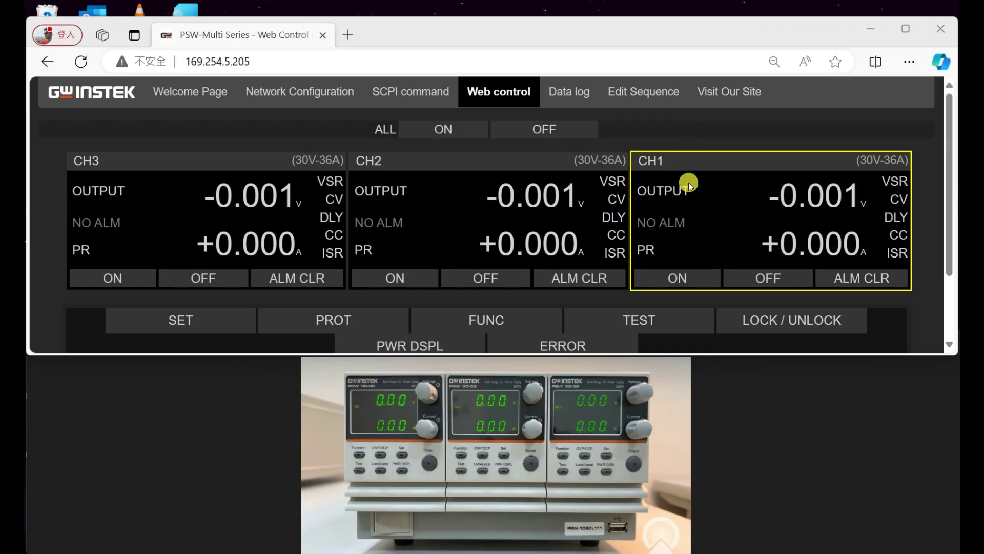
{"action": "left_click", "coordinate": [636, 322]}
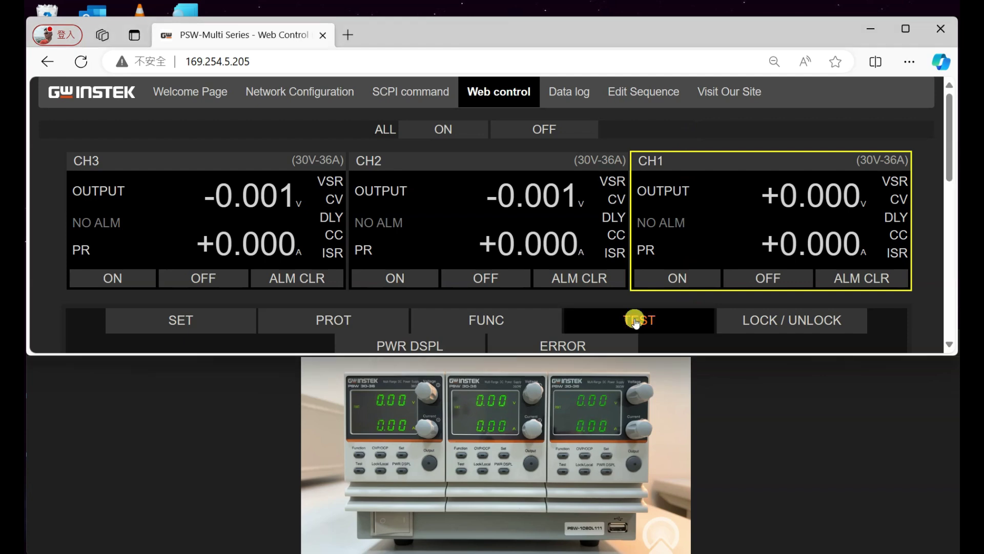
{"action": "scroll", "coordinate": [754, 228], "scroll_direction": "down", "scroll_amount": 1}
{"action": "scroll", "coordinate": [753, 229], "scroll_direction": "down", "scroll_amount": 1}
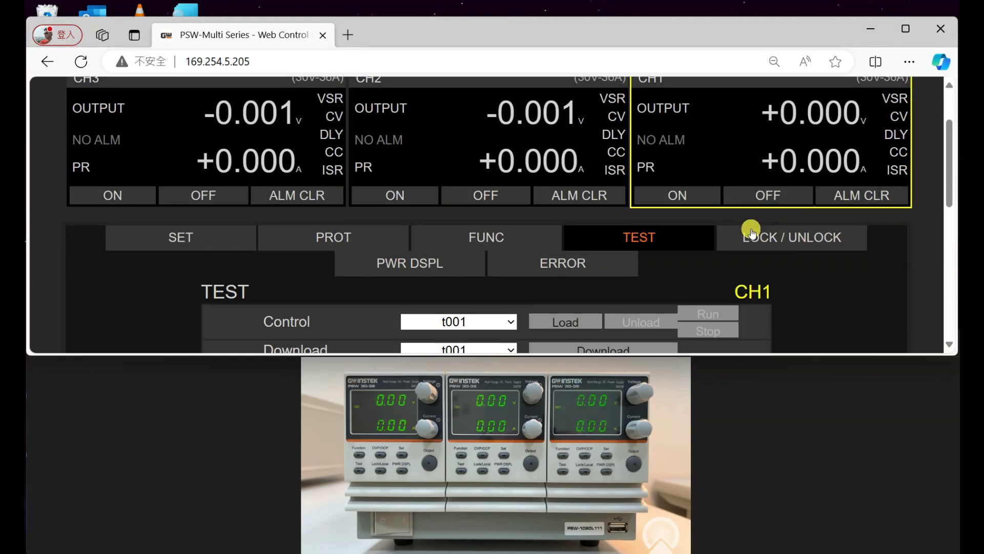
Load test sequence t002 onto CH1, run it, then select CH2.
{"action": "left_click", "coordinate": [510, 319]}
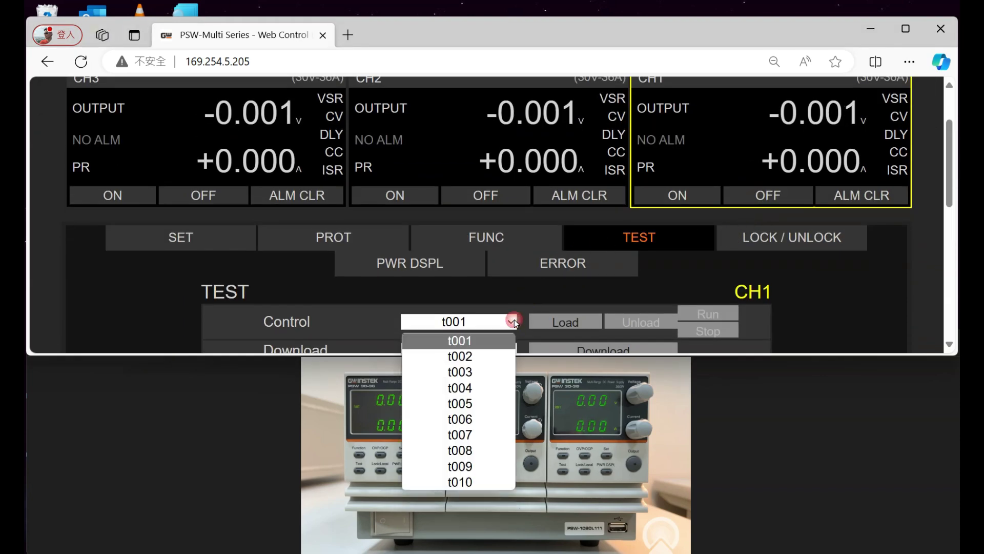
{"action": "left_click", "coordinate": [478, 357]}
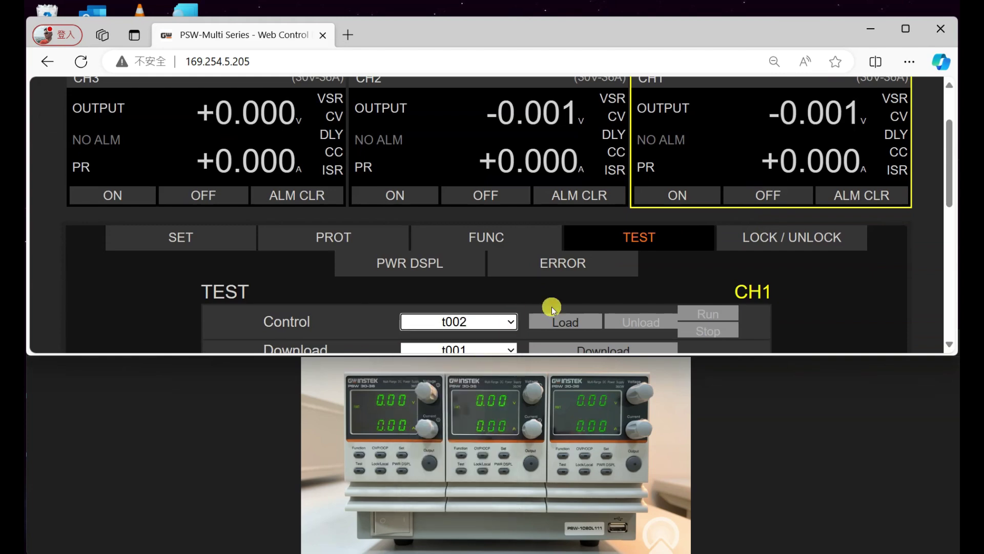
{"action": "left_click", "coordinate": [576, 324]}
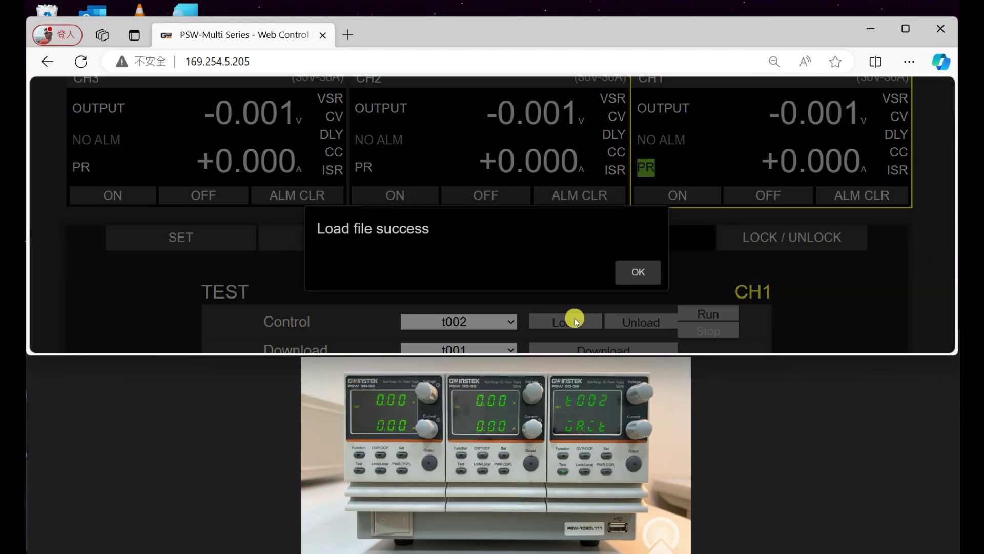
{"action": "left_click", "coordinate": [645, 270]}
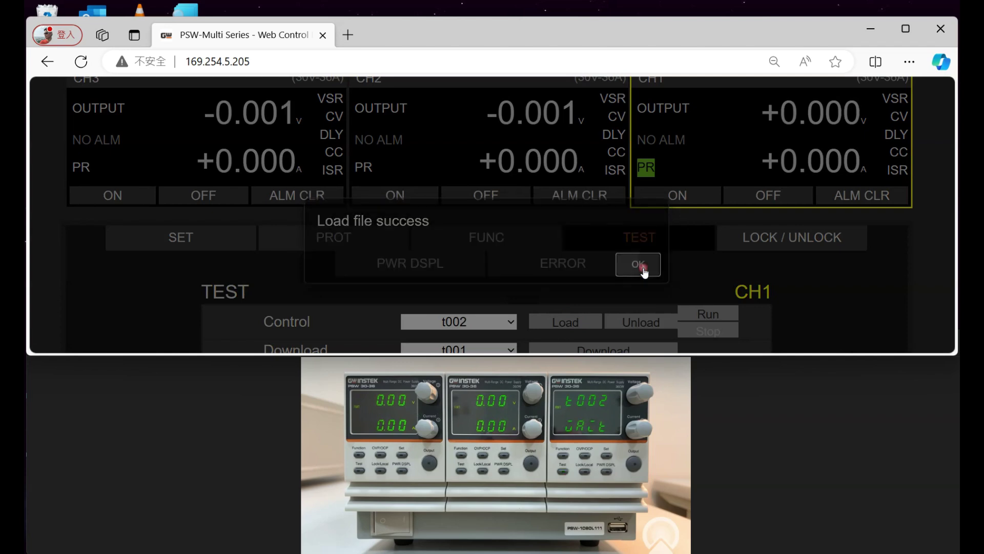
{"action": "left_click", "coordinate": [715, 314]}
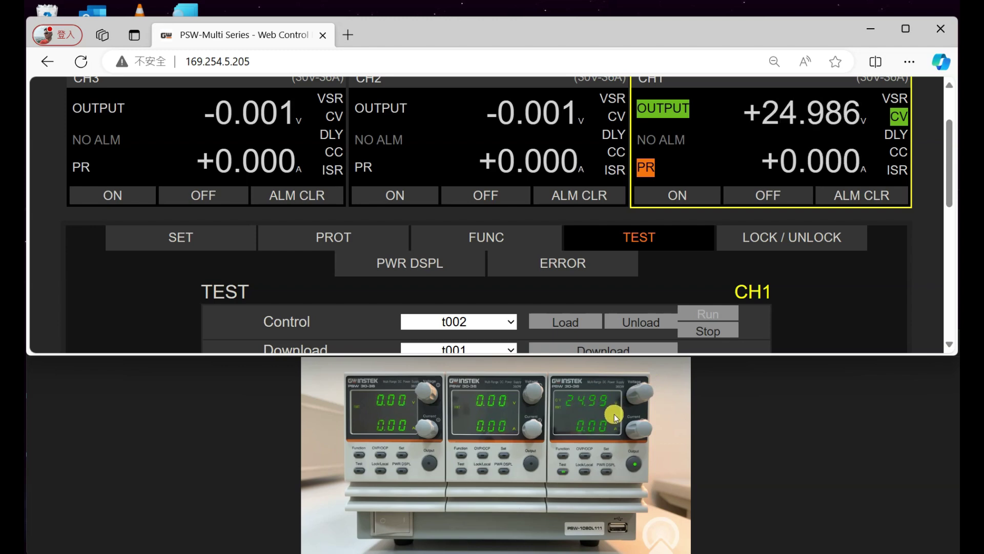
{"action": "left_click", "coordinate": [481, 84]}
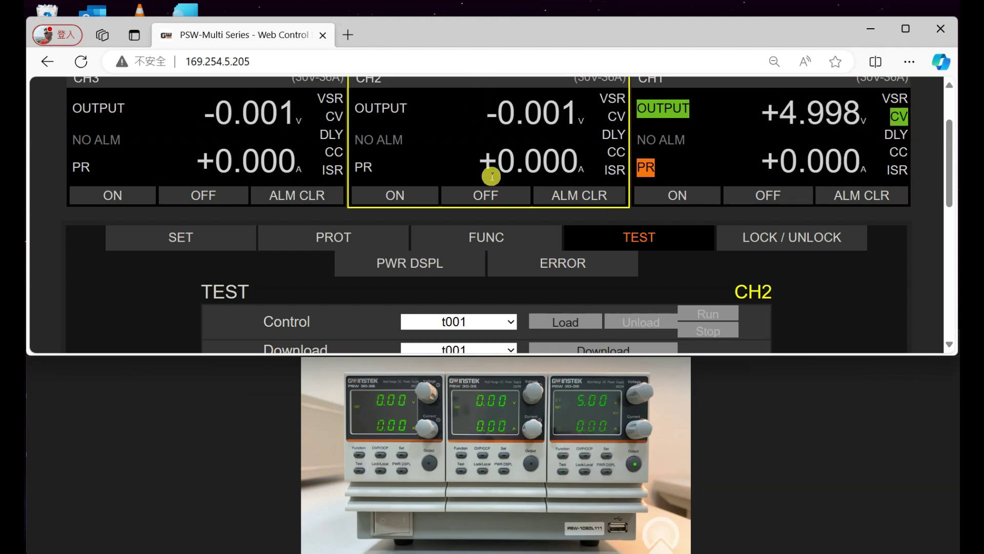
Load test sequence t002 onto CH2 and run it.
{"action": "left_click", "coordinate": [512, 321]}
{"action": "left_click", "coordinate": [488, 355]}
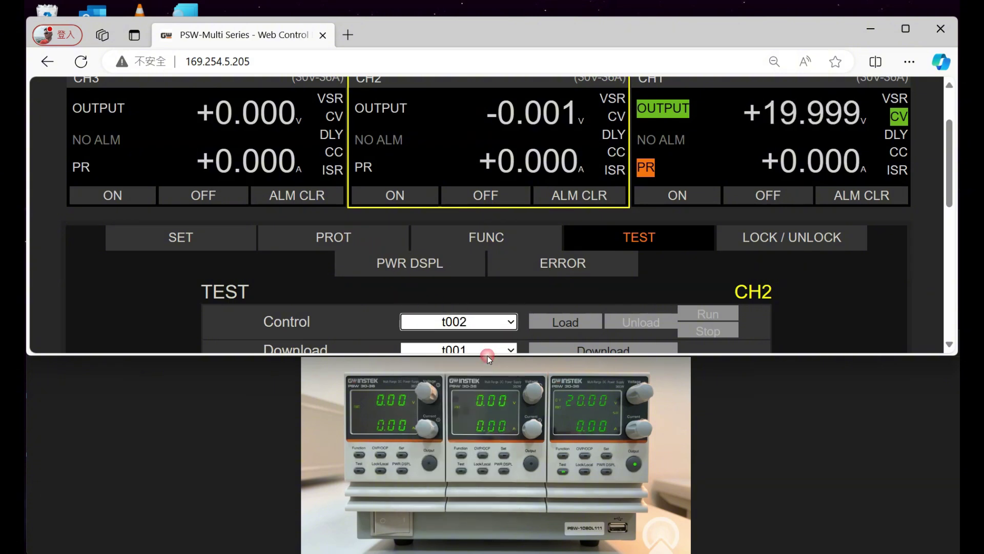
{"action": "left_click", "coordinate": [577, 321]}
{"action": "left_click", "coordinate": [636, 271]}
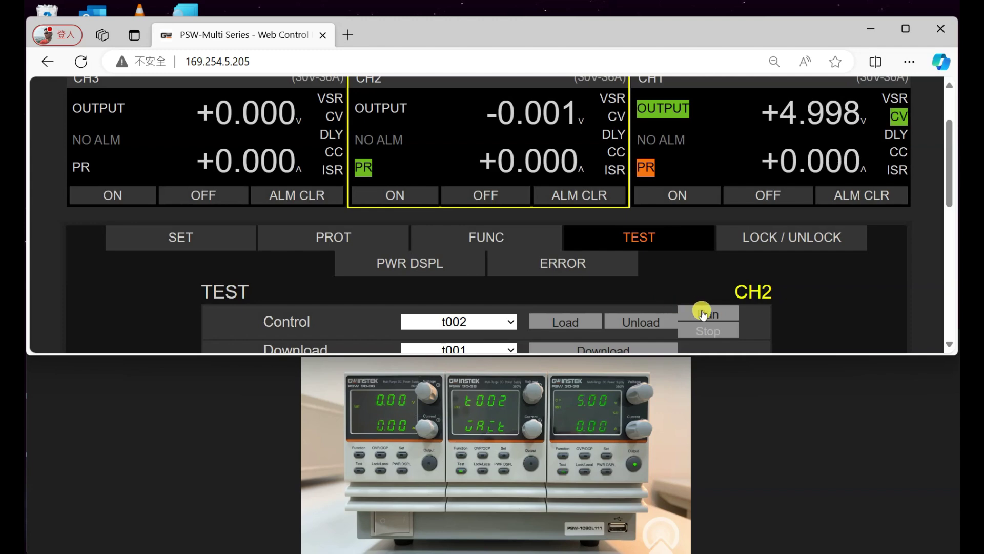
{"action": "left_click", "coordinate": [703, 314]}
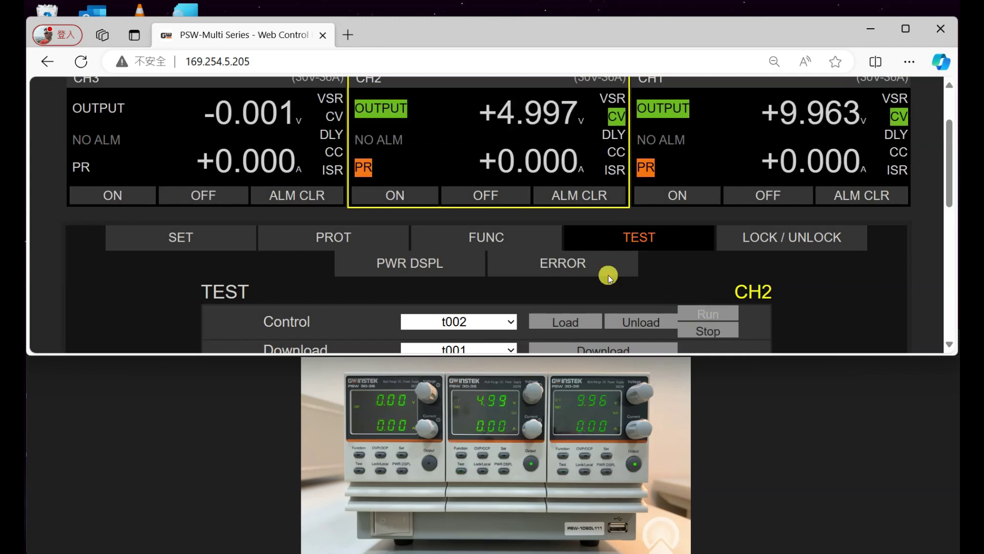
Select CH3, load test sequence t002 onto it, and run it.
{"action": "left_click", "coordinate": [273, 81]}
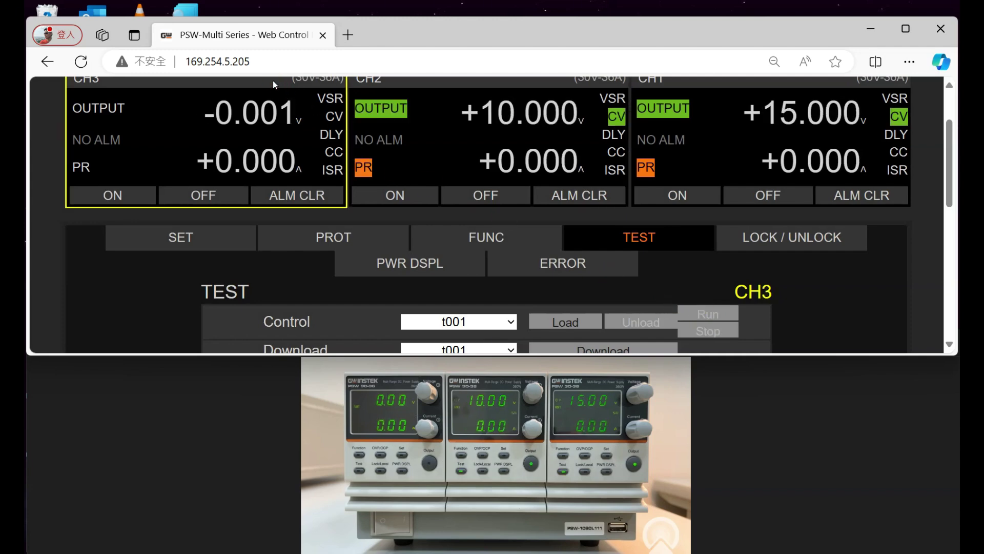
{"action": "left_click", "coordinate": [510, 322]}
{"action": "left_click", "coordinate": [493, 356]}
{"action": "left_click", "coordinate": [562, 323]}
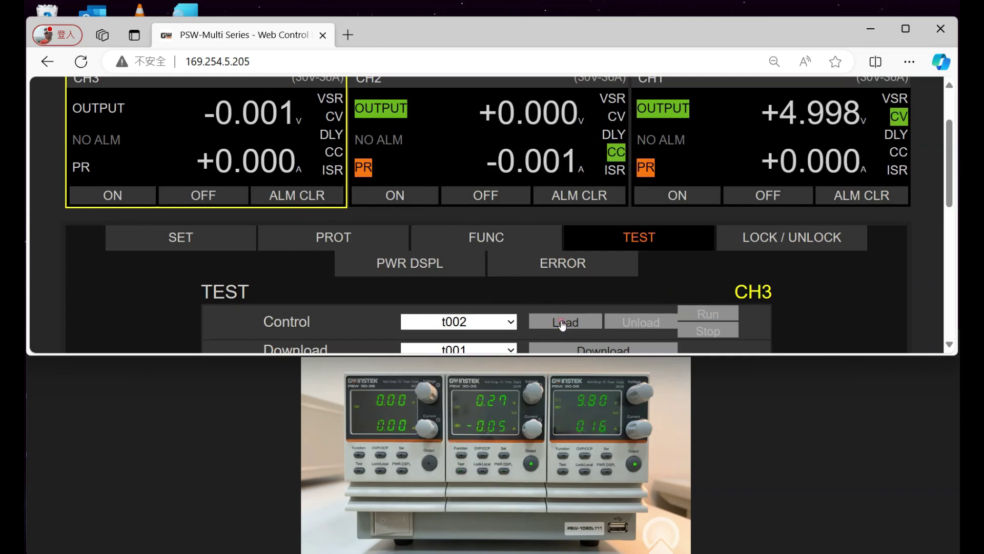
{"action": "left_click", "coordinate": [633, 271]}
{"action": "left_click", "coordinate": [713, 320]}
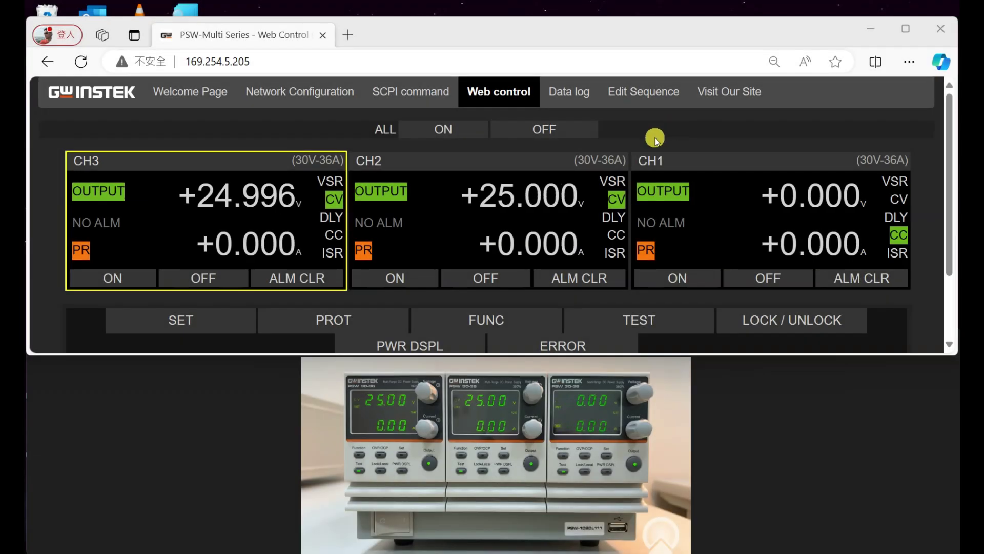
Log CH2 and CH3 readings, then export CH2's log as datalog_ch2.csv and open it.
{"action": "left_click", "coordinate": [571, 92]}
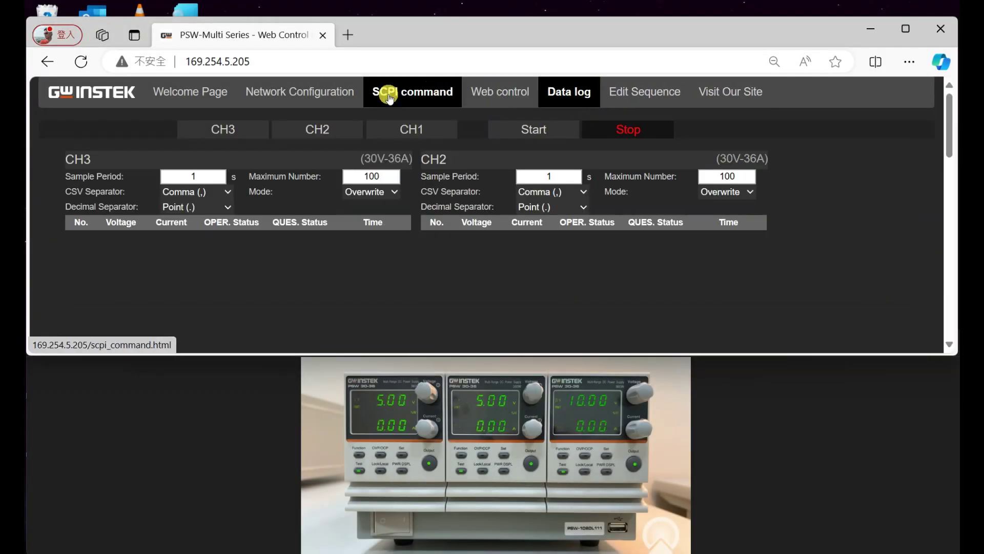
{"action": "left_click", "coordinate": [315, 128]}
{"action": "left_click", "coordinate": [254, 130]}
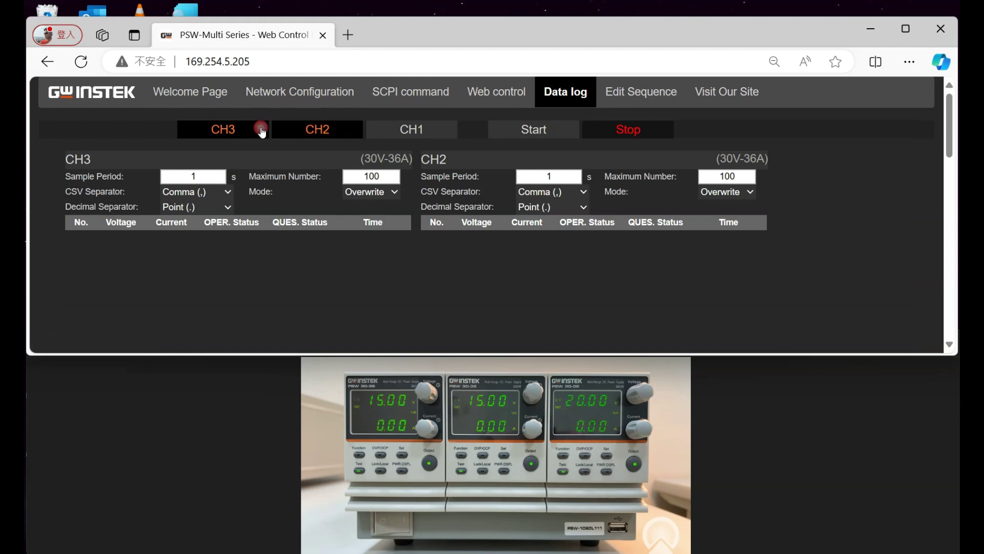
{"action": "left_click", "coordinate": [550, 132]}
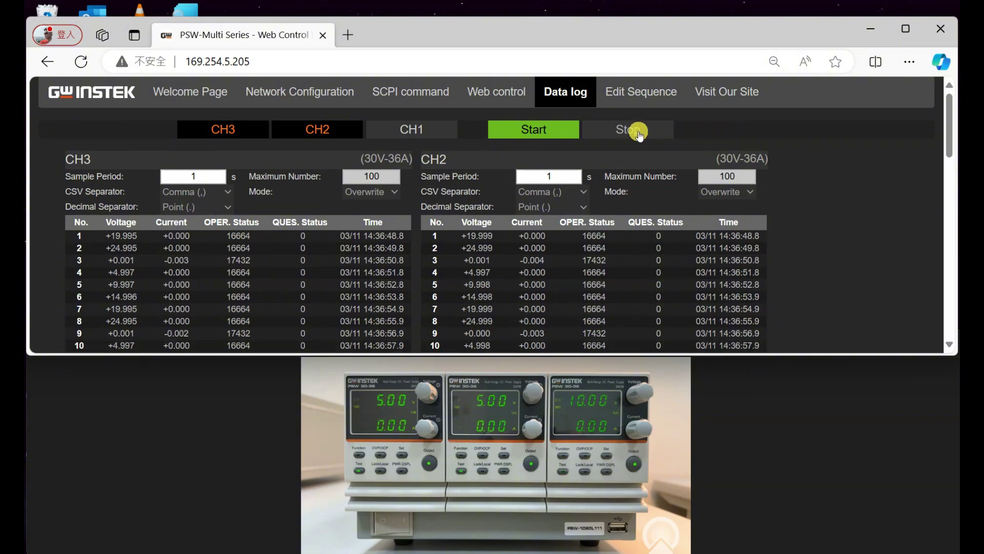
{"action": "left_click", "coordinate": [638, 131]}
{"action": "left_click_drag", "start_coordinate": [949, 111], "coordinate": [951, 186]}
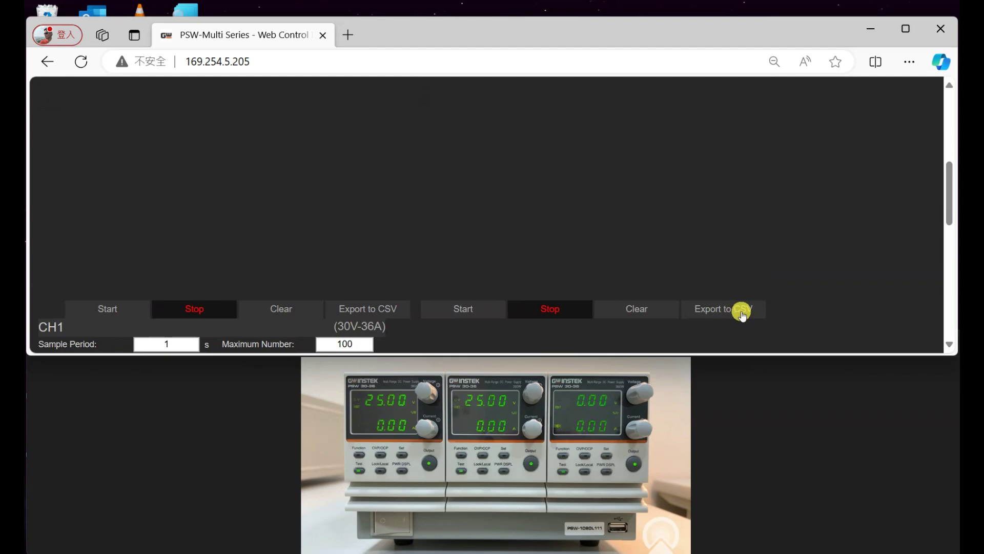
{"action": "left_click", "coordinate": [714, 311]}
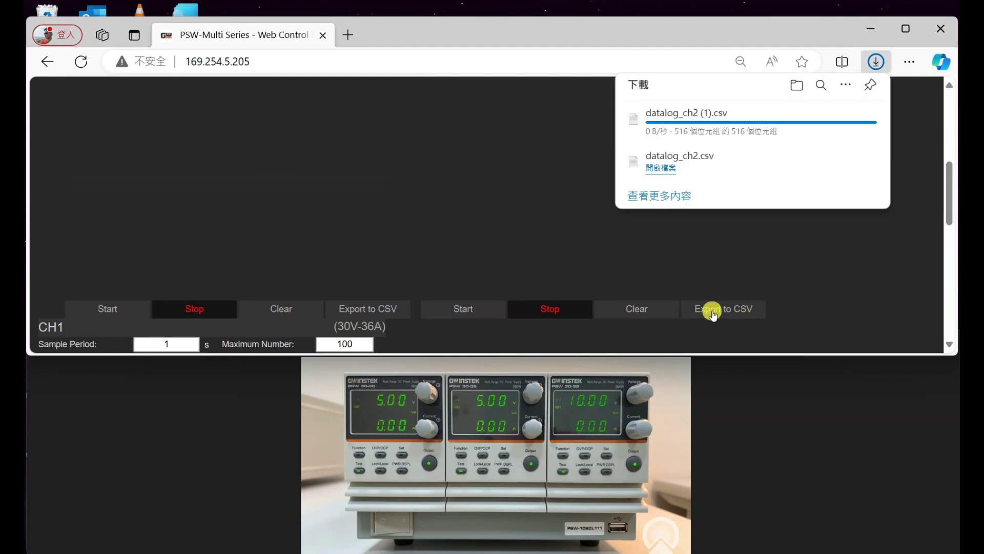
{"action": "left_click", "coordinate": [662, 125]}
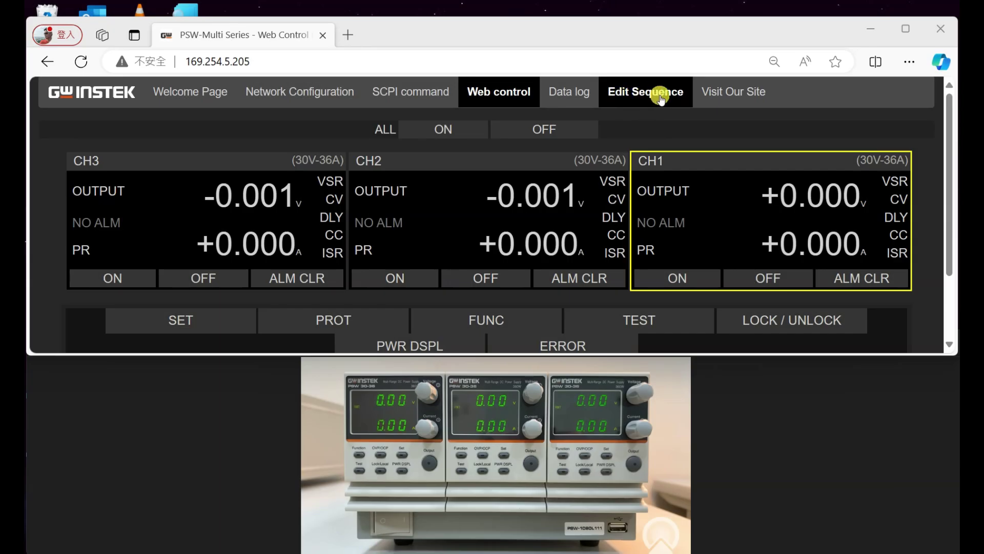
On Edit Sequence, set Cycle Number 99, Step Start 1 and Step End 4.
{"action": "left_click", "coordinate": [640, 96]}
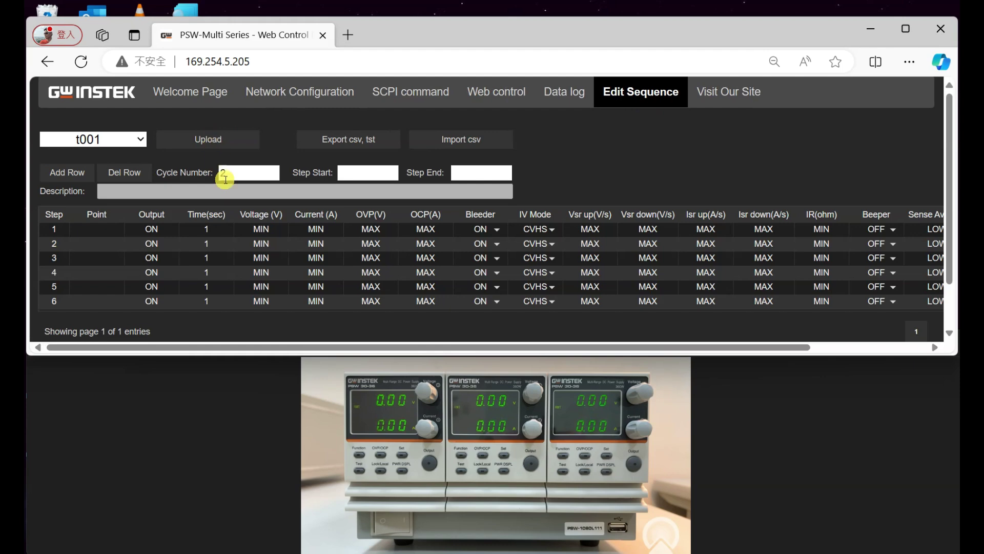
{"action": "double_click", "coordinate": [223, 173]}
{"action": "type", "text": "99"}
{"action": "left_click", "coordinate": [363, 172]}
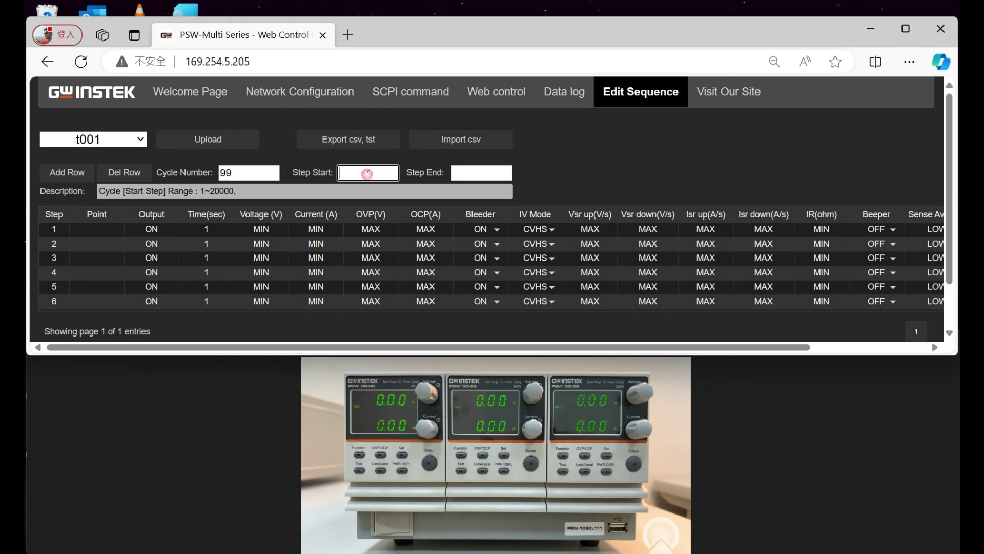
{"action": "type", "text": "1"}
{"action": "left_click", "coordinate": [462, 172]}
{"action": "type", "text": "4"}
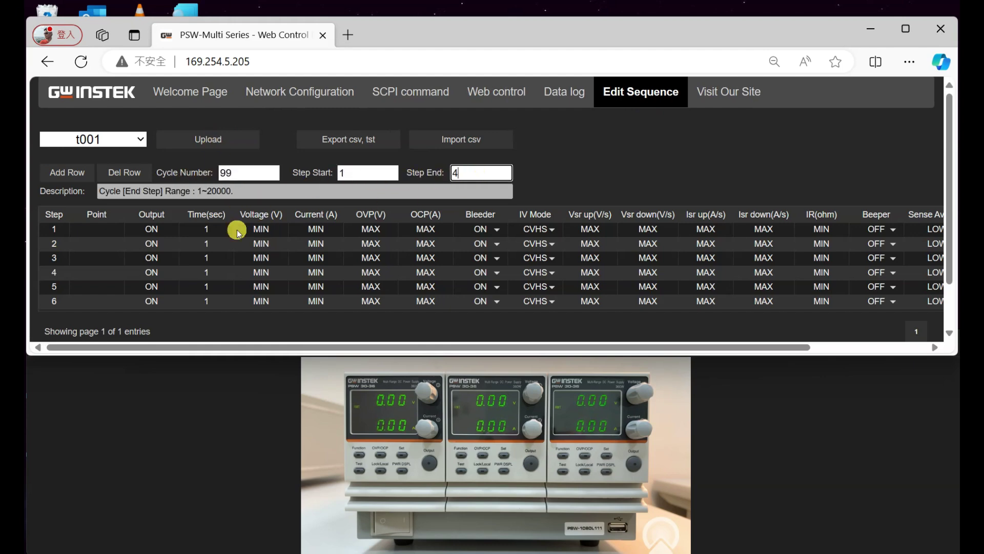
Fill steps 1–4 with voltages 5/10/15/20 V and currents 1/2/1/2 A.
{"action": "left_click", "coordinate": [260, 229]}
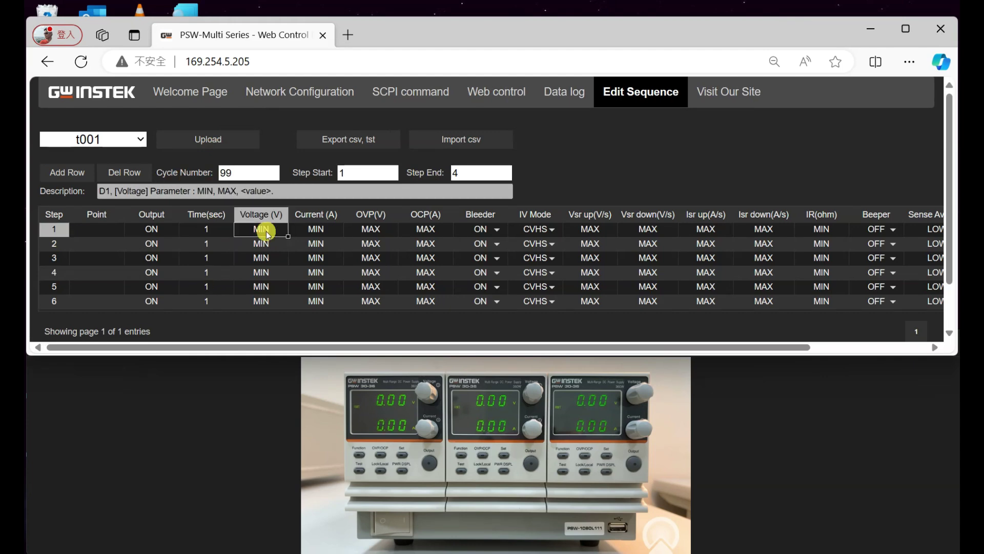
{"action": "type", "text": "5"}
{"action": "left_click", "coordinate": [262, 244]}
{"action": "type", "text": "10"}
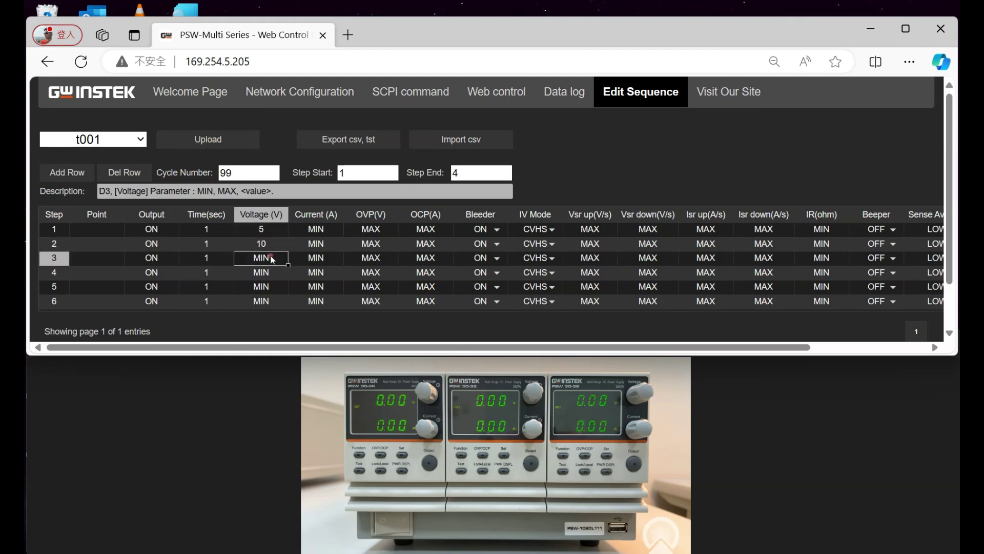
{"action": "type", "text": "15"}
{"action": "left_click", "coordinate": [270, 273]}
{"action": "type", "text": "20"}
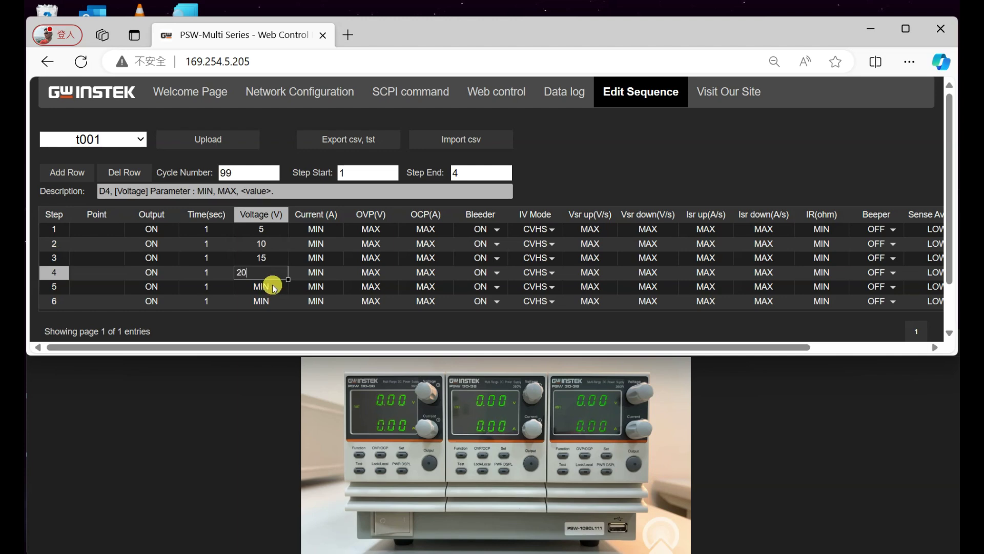
{"action": "left_click", "coordinate": [321, 230]}
{"action": "left_click", "coordinate": [321, 244]}
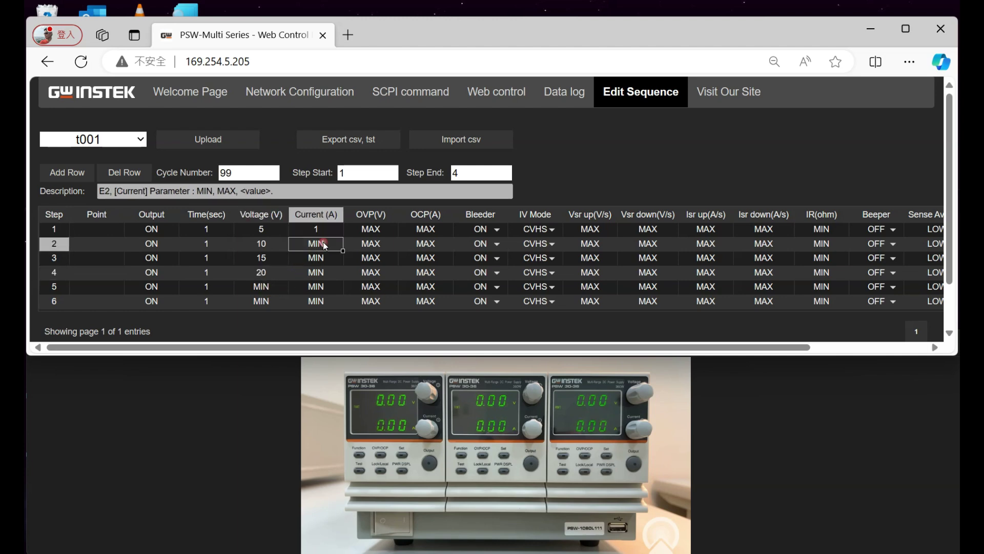
{"action": "type", "text": "2"}
{"action": "left_click_drag", "start_coordinate": [331, 232], "coordinate": [338, 246]}
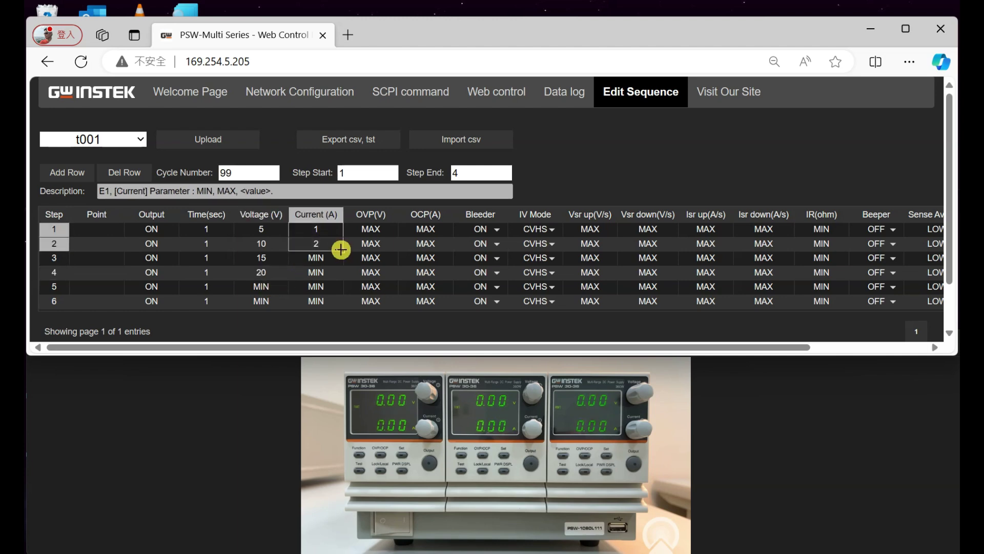
{"action": "left_click_drag", "start_coordinate": [337, 283], "coordinate": [339, 273]}
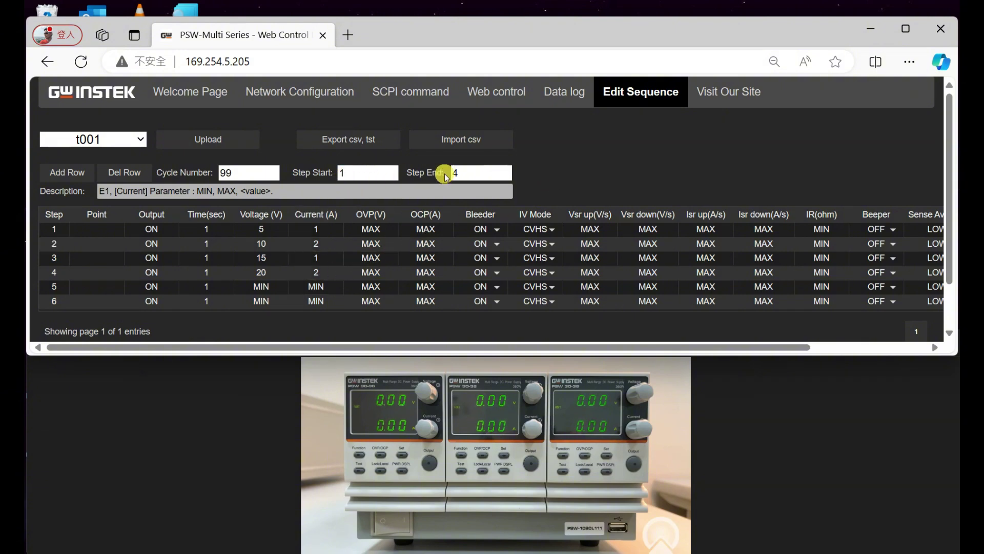
Store the sequence in slot t004, upload it to the supply, and confirm.
{"action": "left_click", "coordinate": [140, 139]}
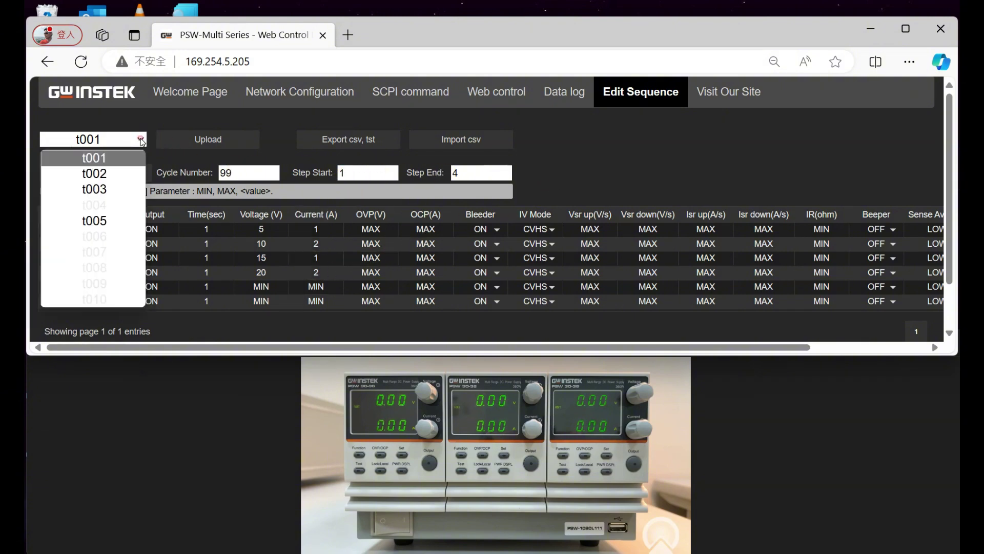
{"action": "left_click", "coordinate": [102, 205]}
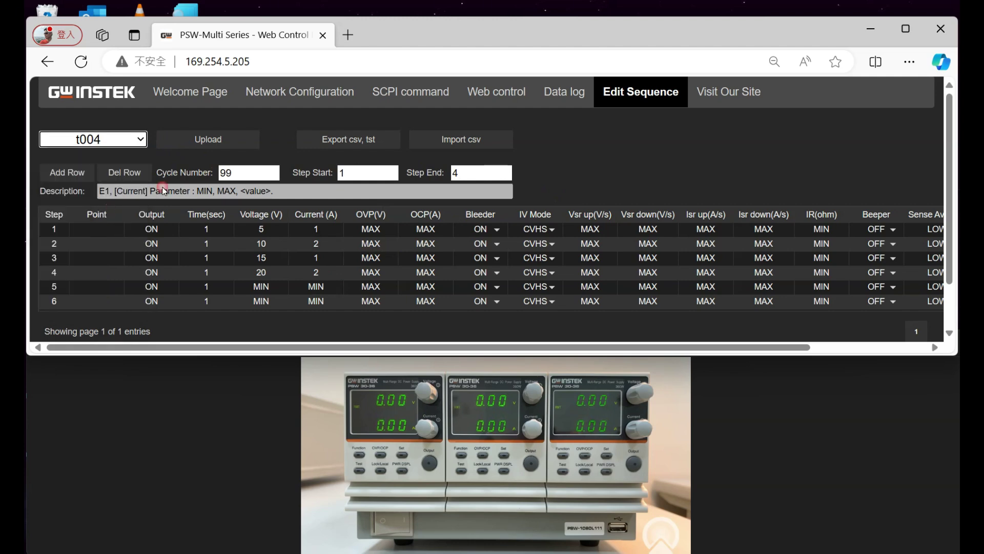
{"action": "left_click", "coordinate": [227, 138]}
{"action": "left_click", "coordinate": [638, 272]}
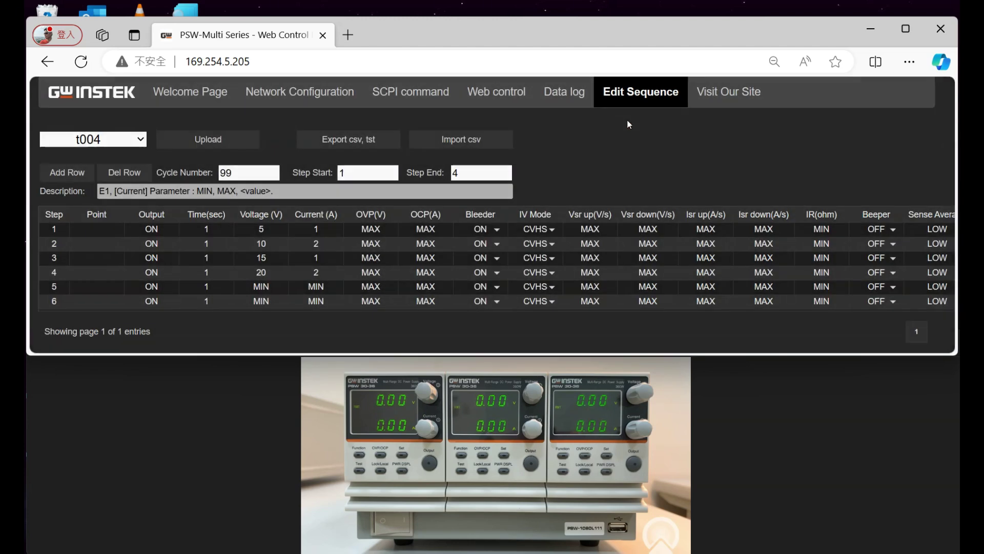
{"action": "left_click", "coordinate": [493, 94]}
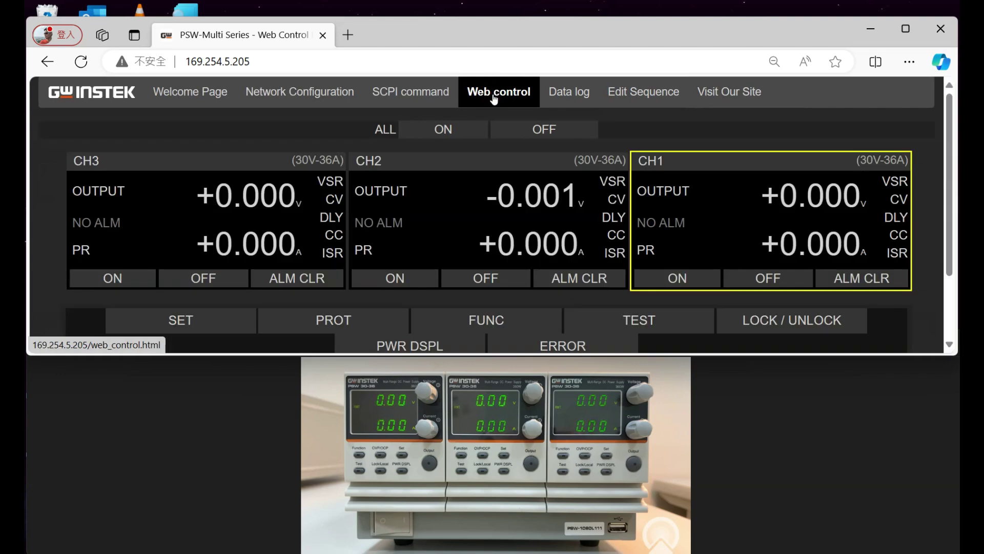
Load sequence t004 onto CH1 and run it, bringing CH1's output on at about 10 V.
{"action": "left_click", "coordinate": [656, 318]}
{"action": "scroll", "coordinate": [657, 226], "scroll_direction": "down", "scroll_amount": 1}
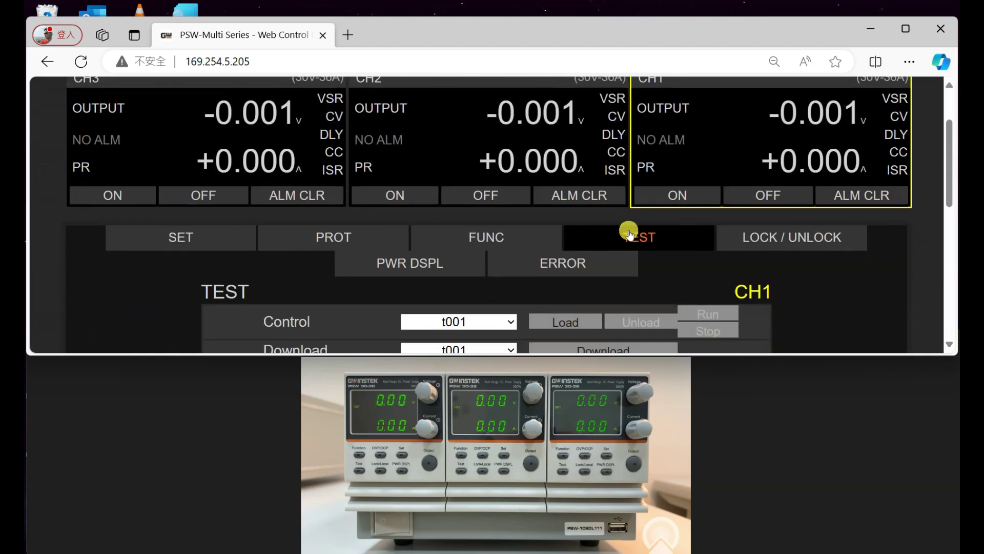
{"action": "left_click", "coordinate": [514, 322]}
{"action": "left_click", "coordinate": [483, 387]}
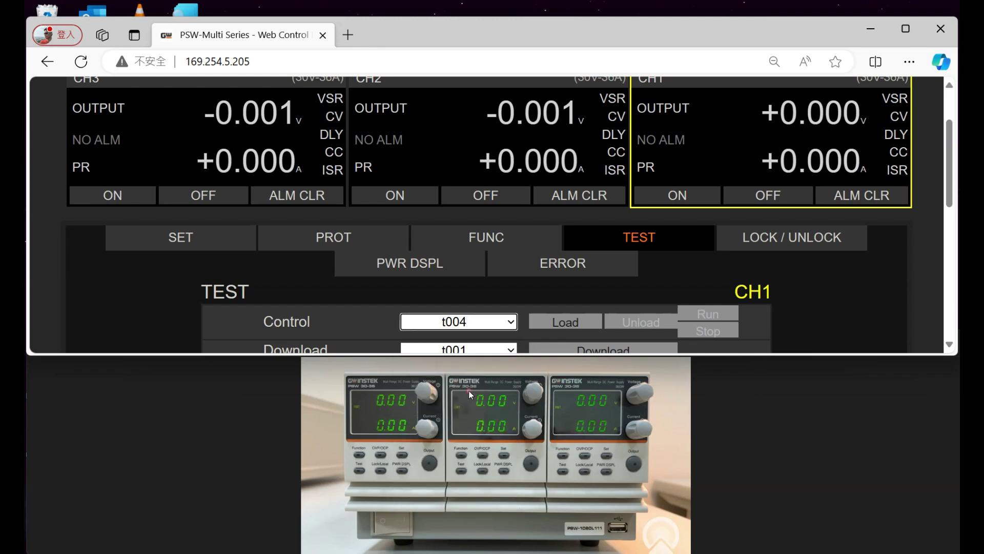
{"action": "left_click", "coordinate": [570, 324]}
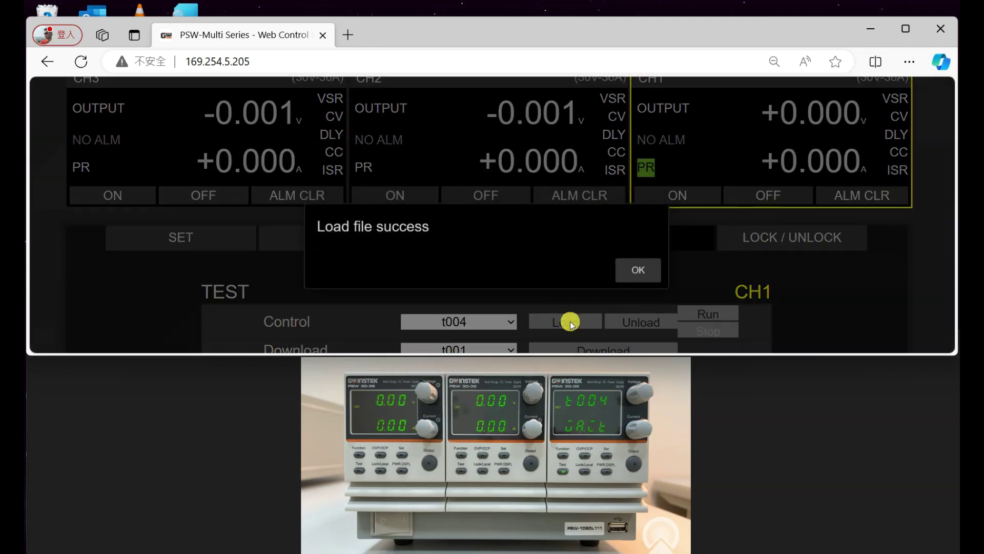
{"action": "left_click", "coordinate": [635, 271]}
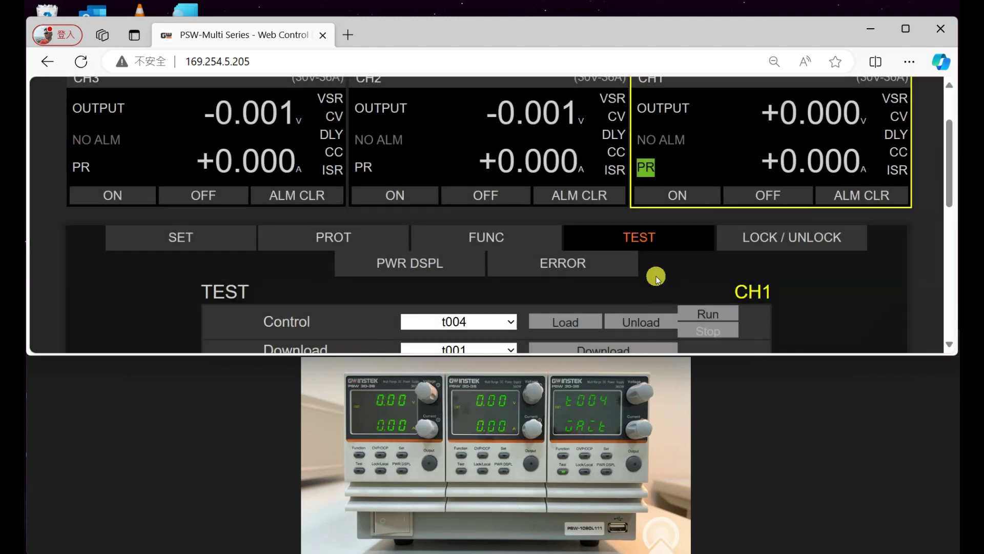
{"action": "left_click", "coordinate": [700, 312]}
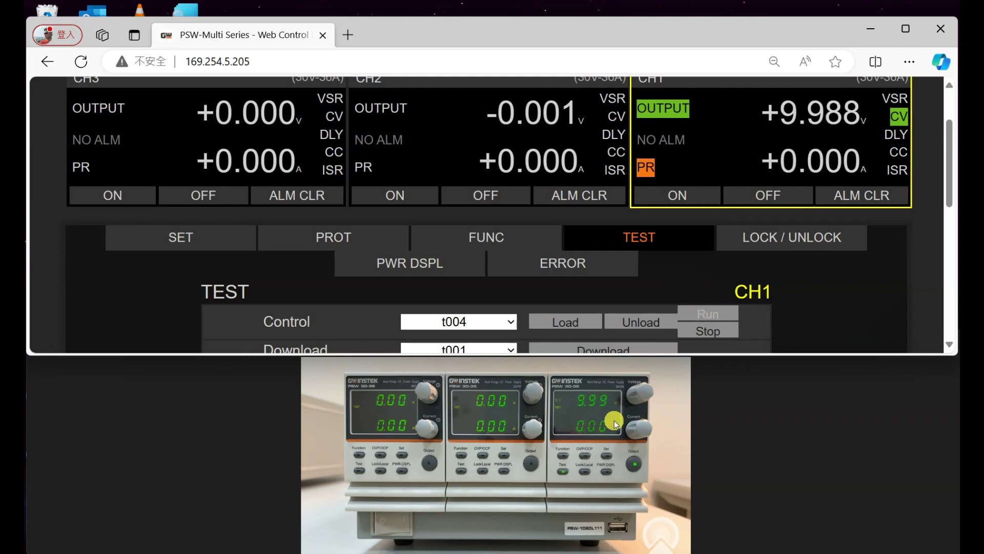